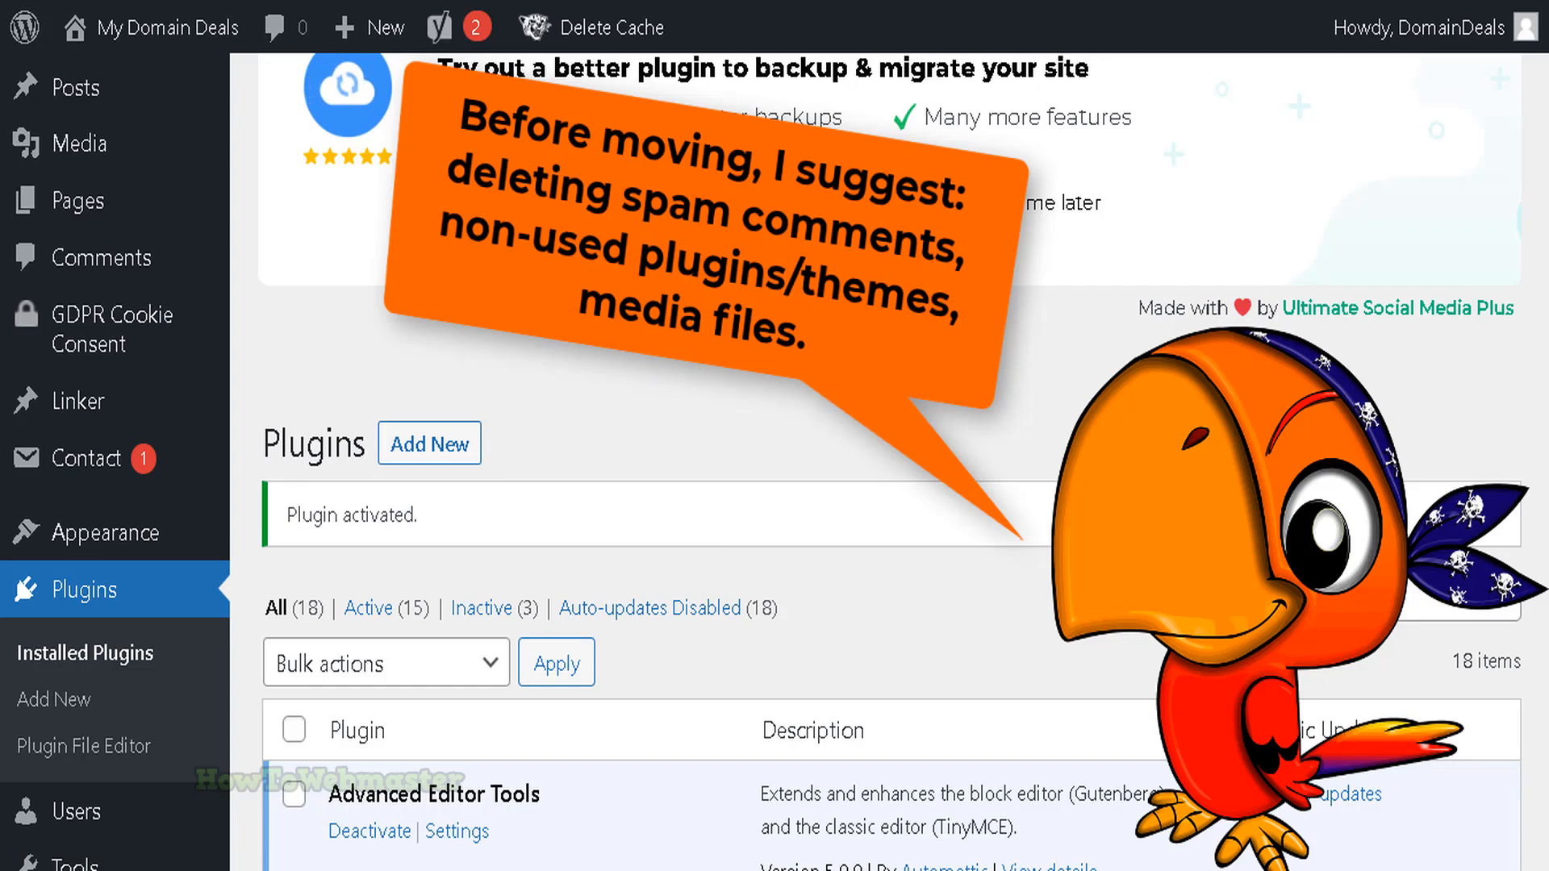
# Filter the installed plugins list to show only the inactive plugins
pyautogui.scroll(-10, 888, 460)
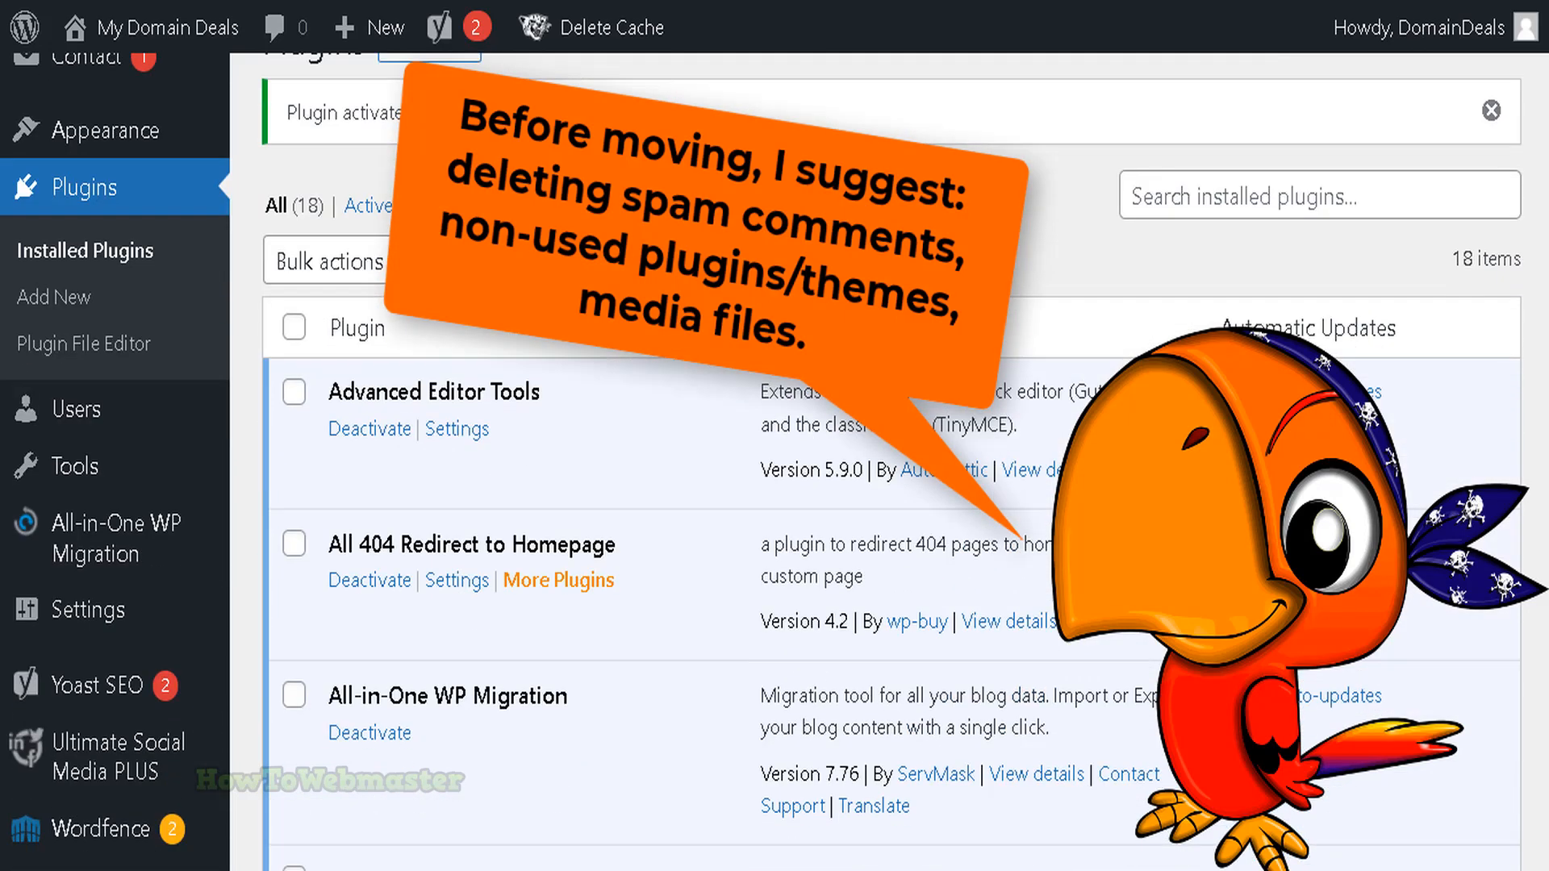
pyautogui.scroll(6, 888, 460)
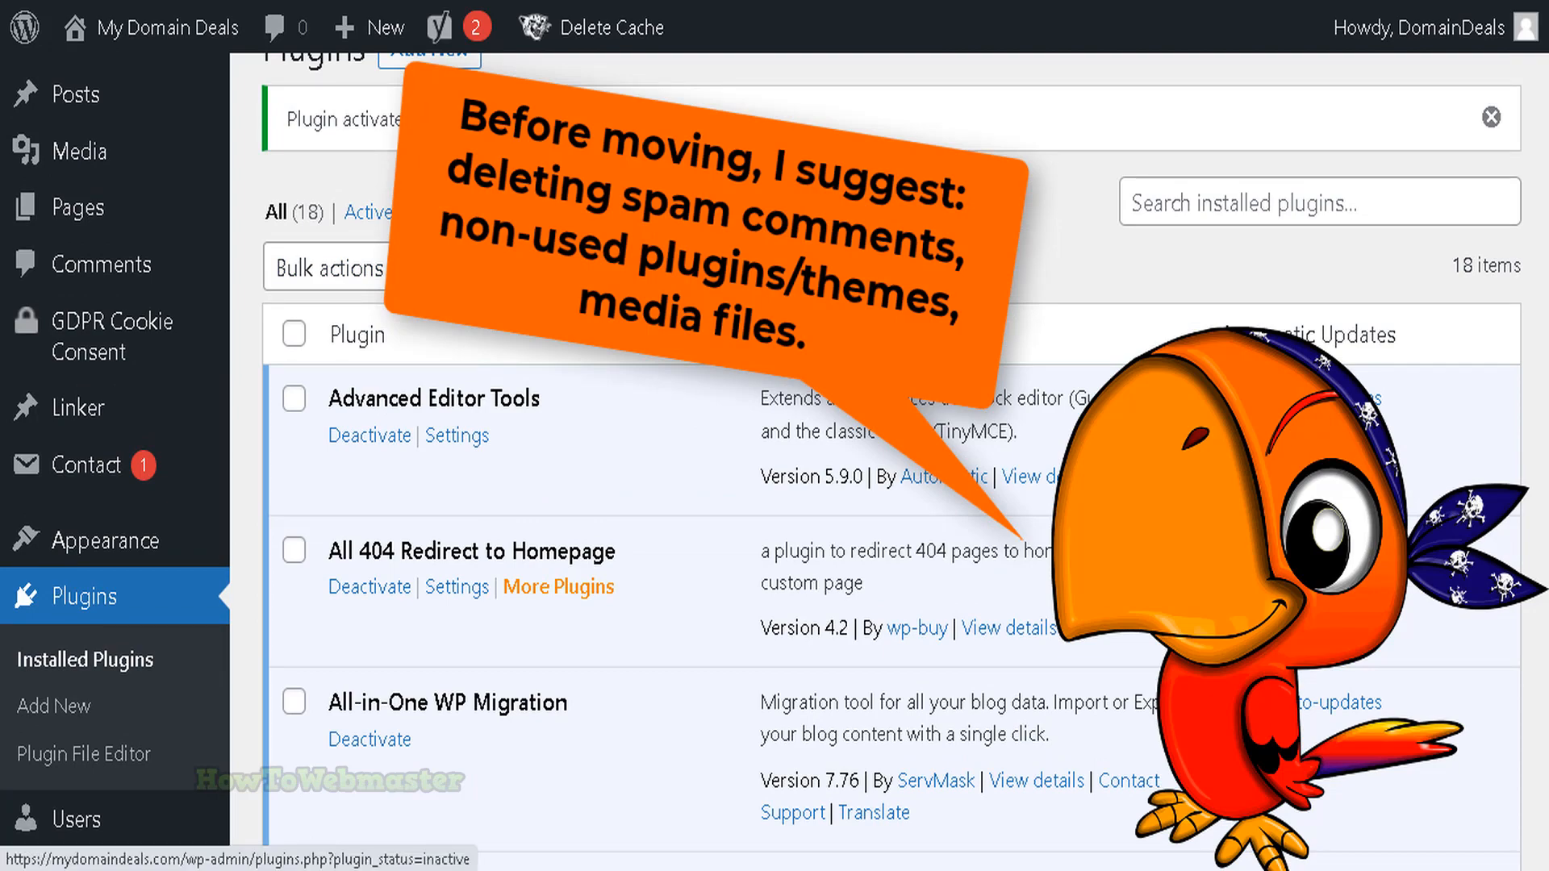
pyautogui.click(482, 212)
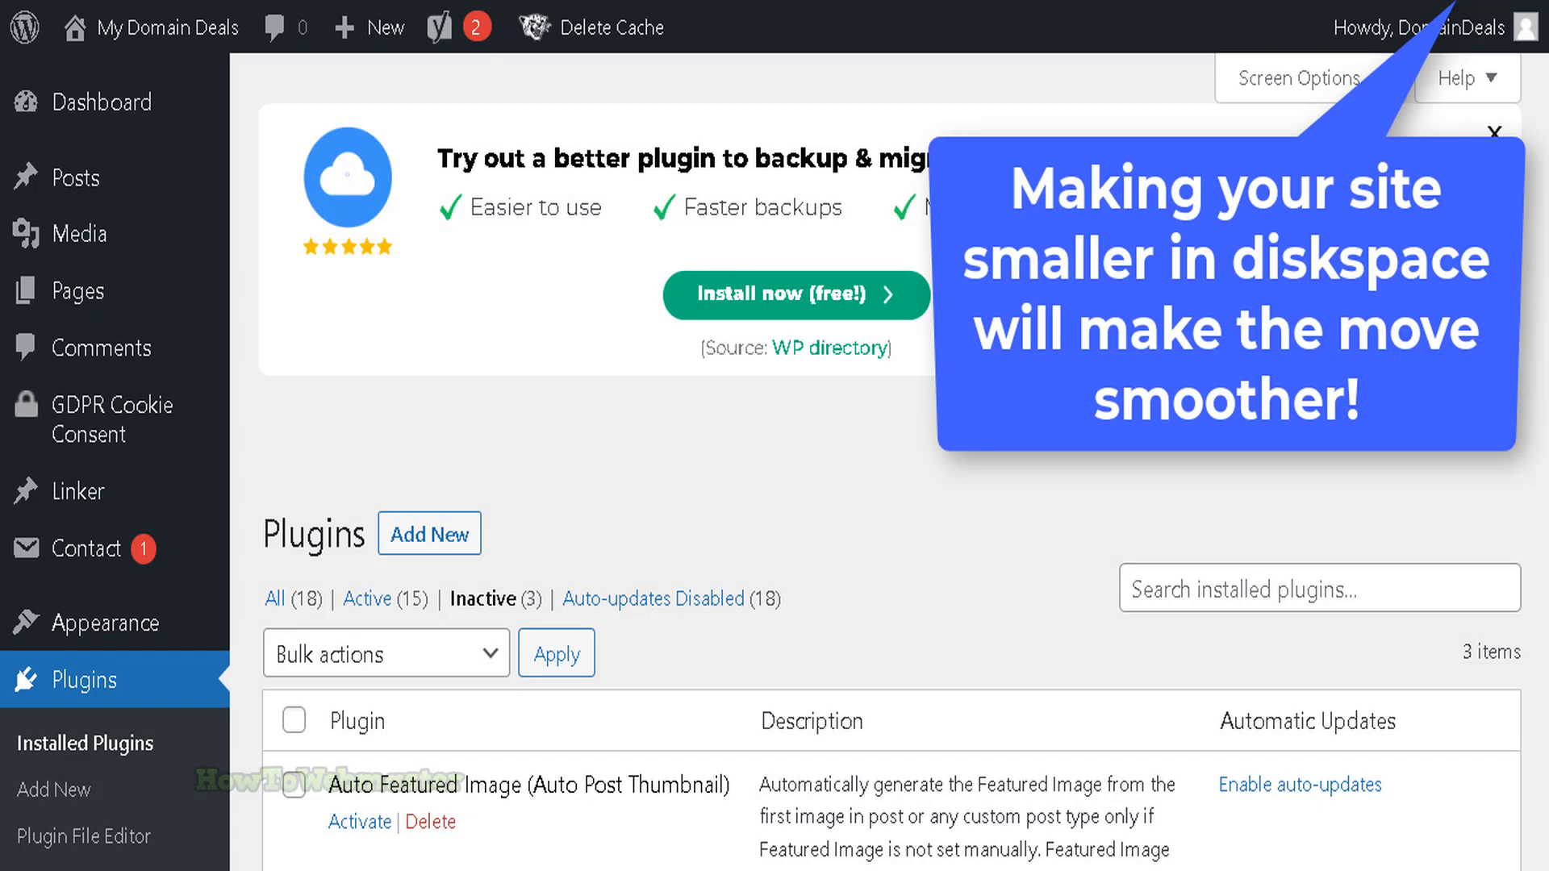
pyautogui.scroll(-7, 887, 460)
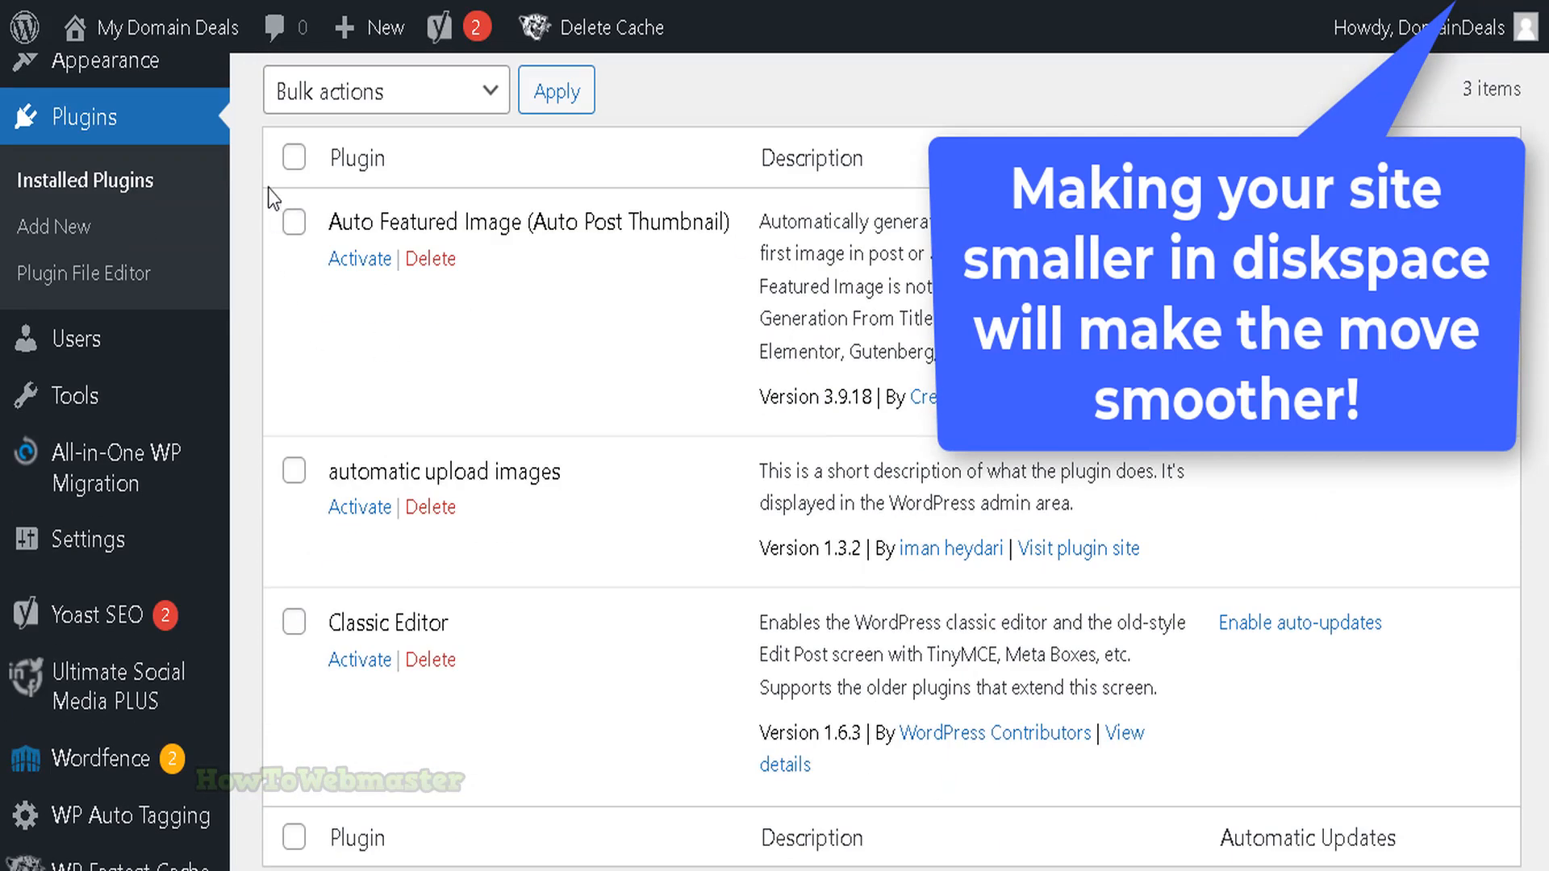
# Bulk delete all the inactive plugins: Auto Featured Image, automatic upload images and Classic Editor
pyautogui.click(294, 158)
pyautogui.click(379, 95)
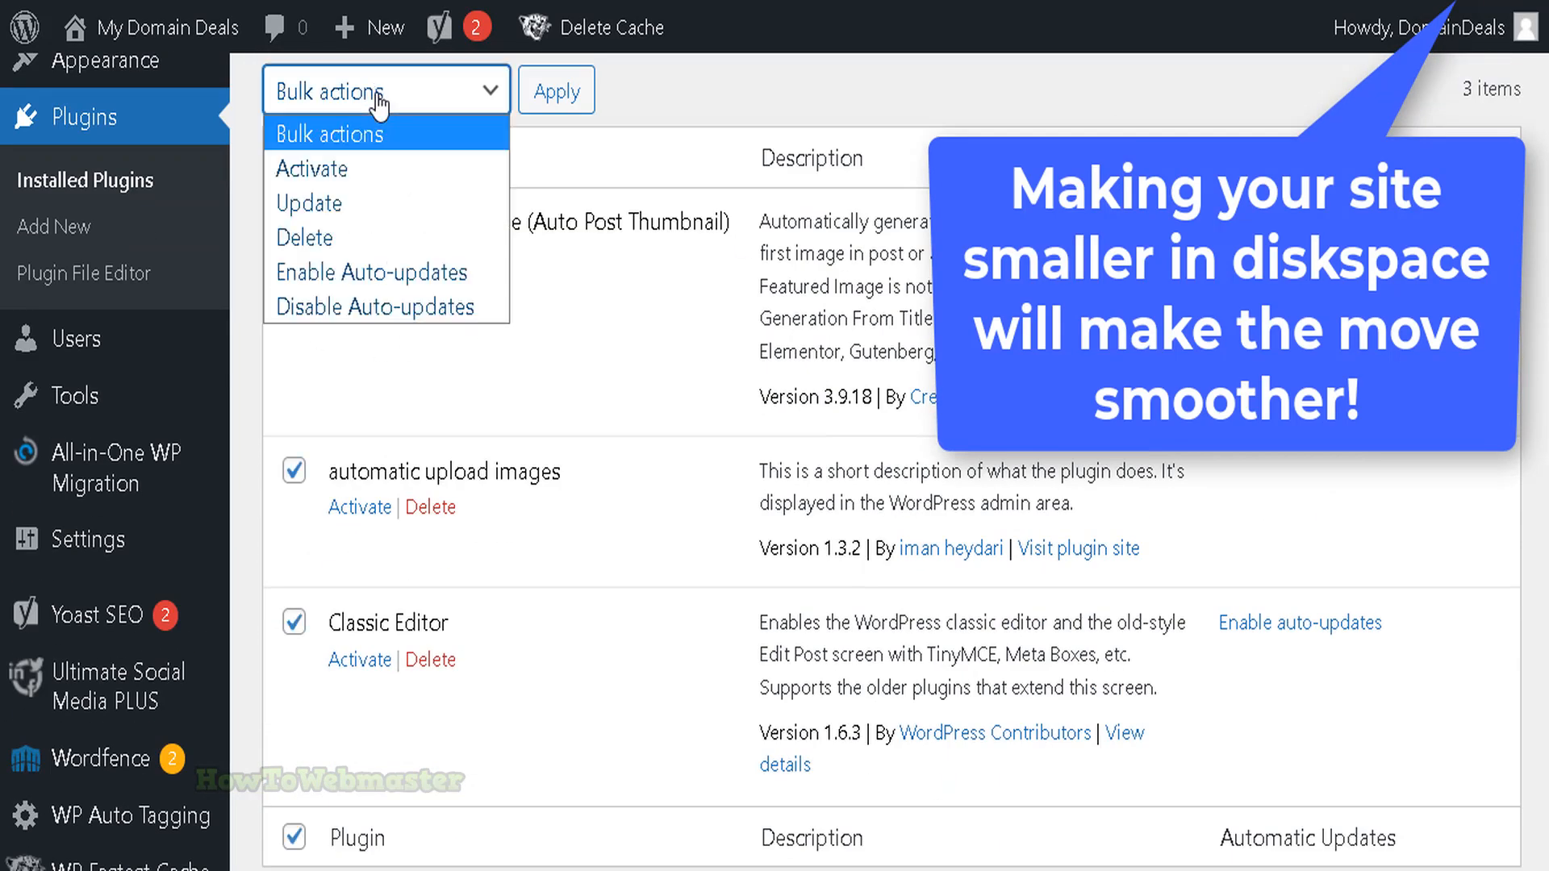
pyautogui.click(297, 234)
pyautogui.click(580, 85)
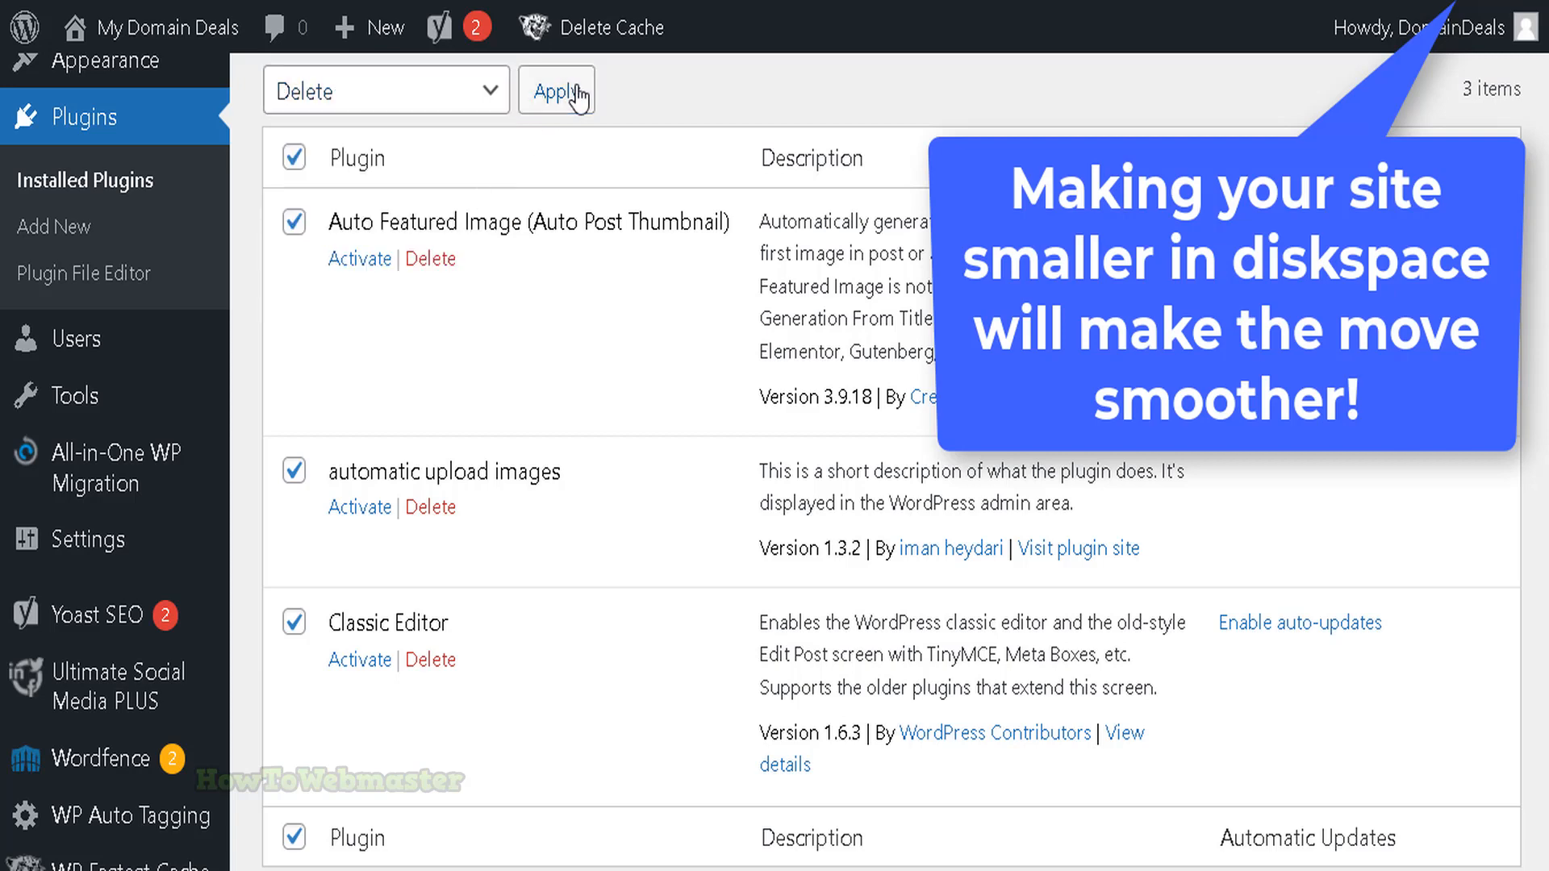
pyautogui.click(898, 152)
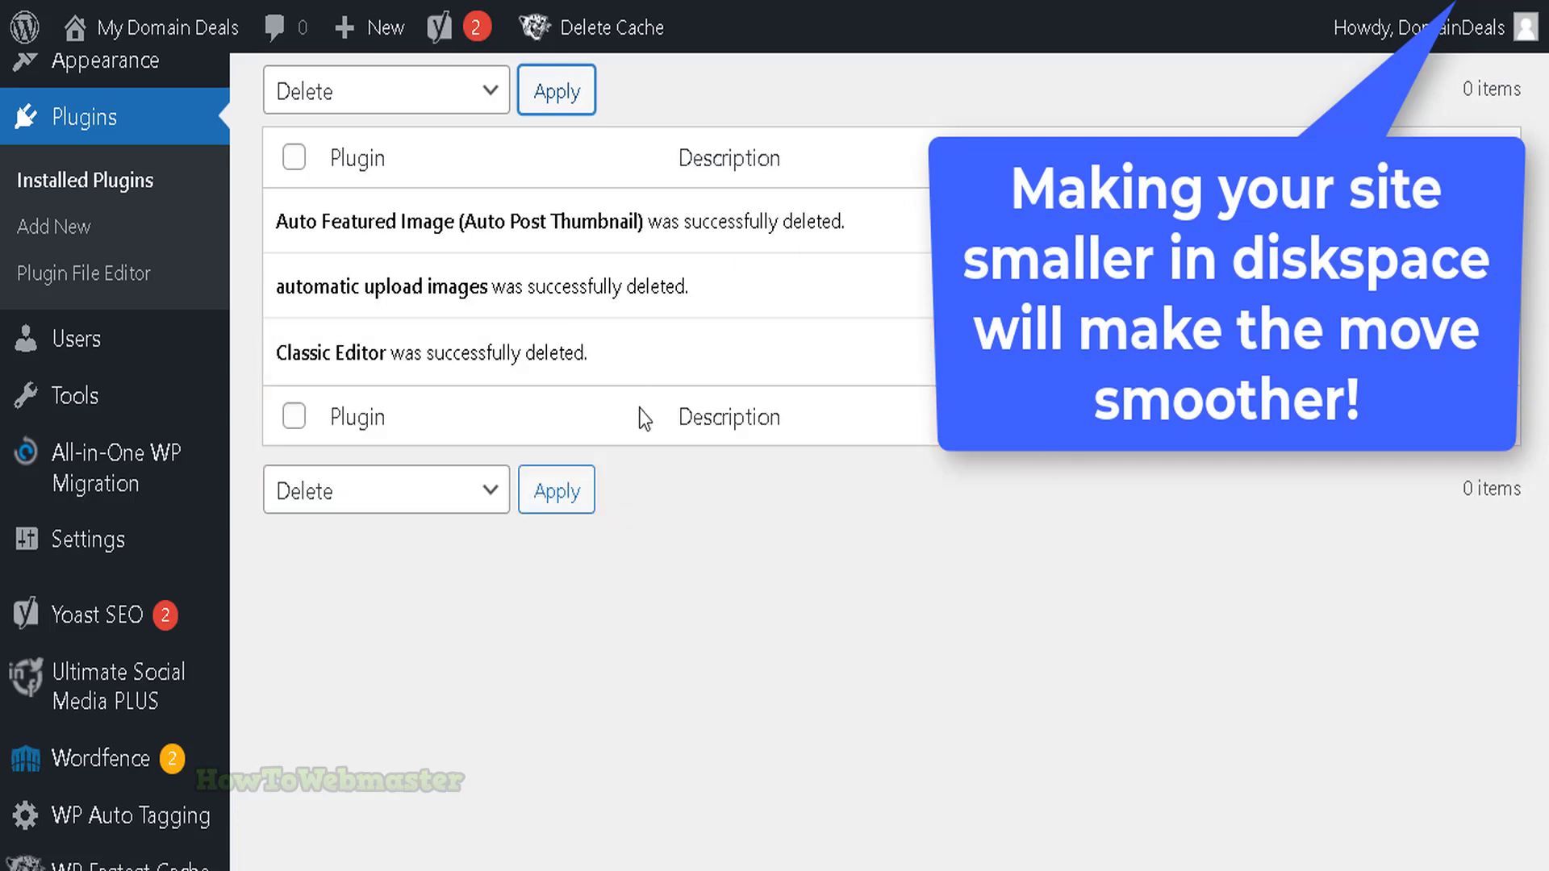
# Export the site to a file with All-in-One WP Migration and download the mydomaindeals.com backup
pyautogui.scroll(3, 335, 367)
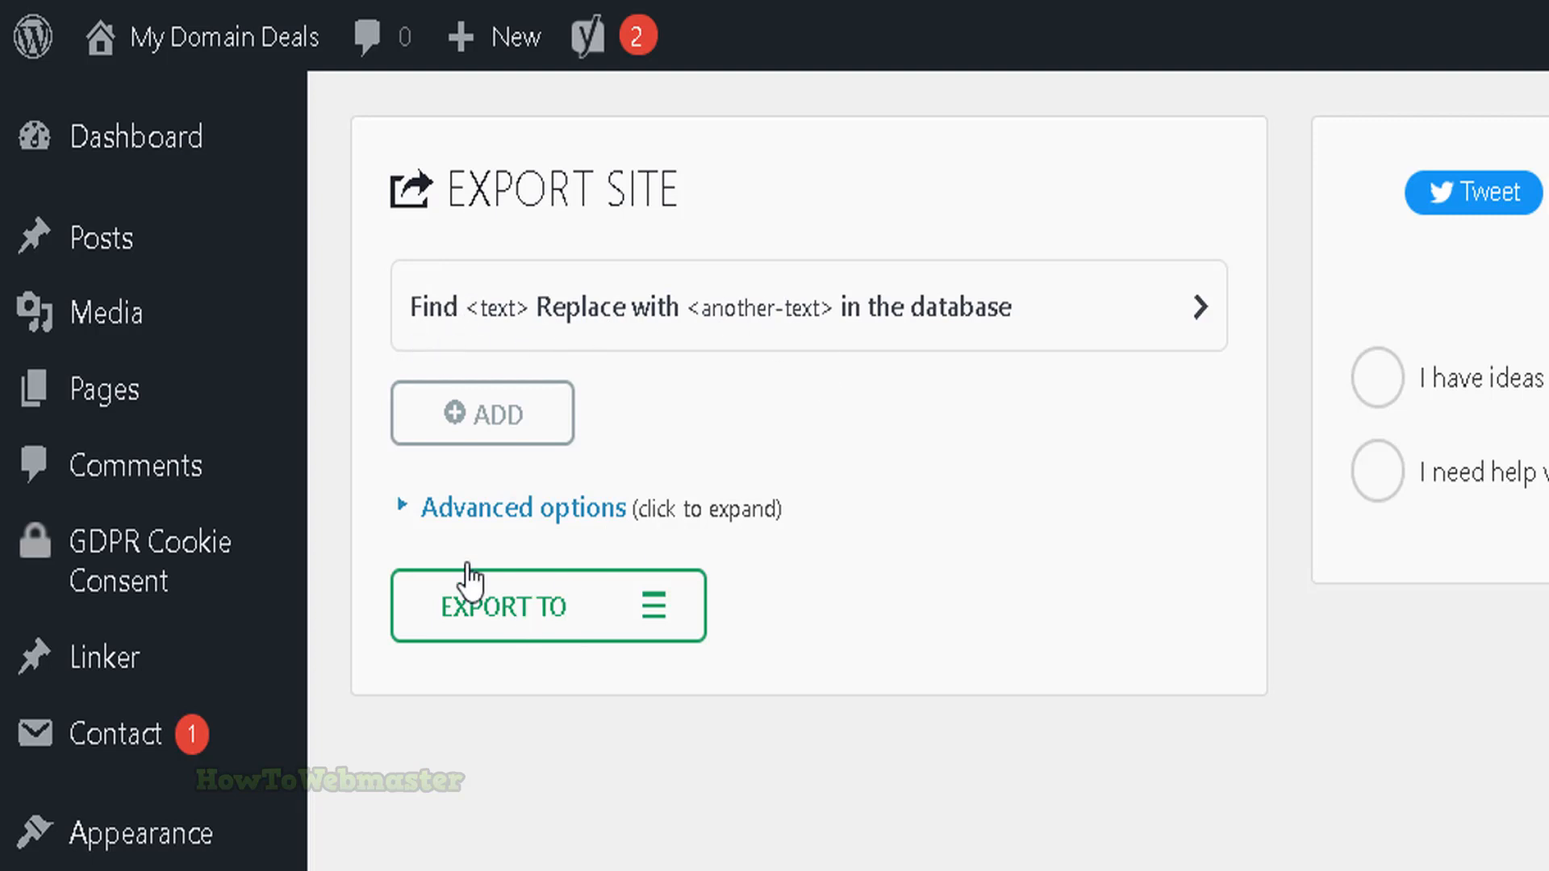
pyautogui.click(574, 601)
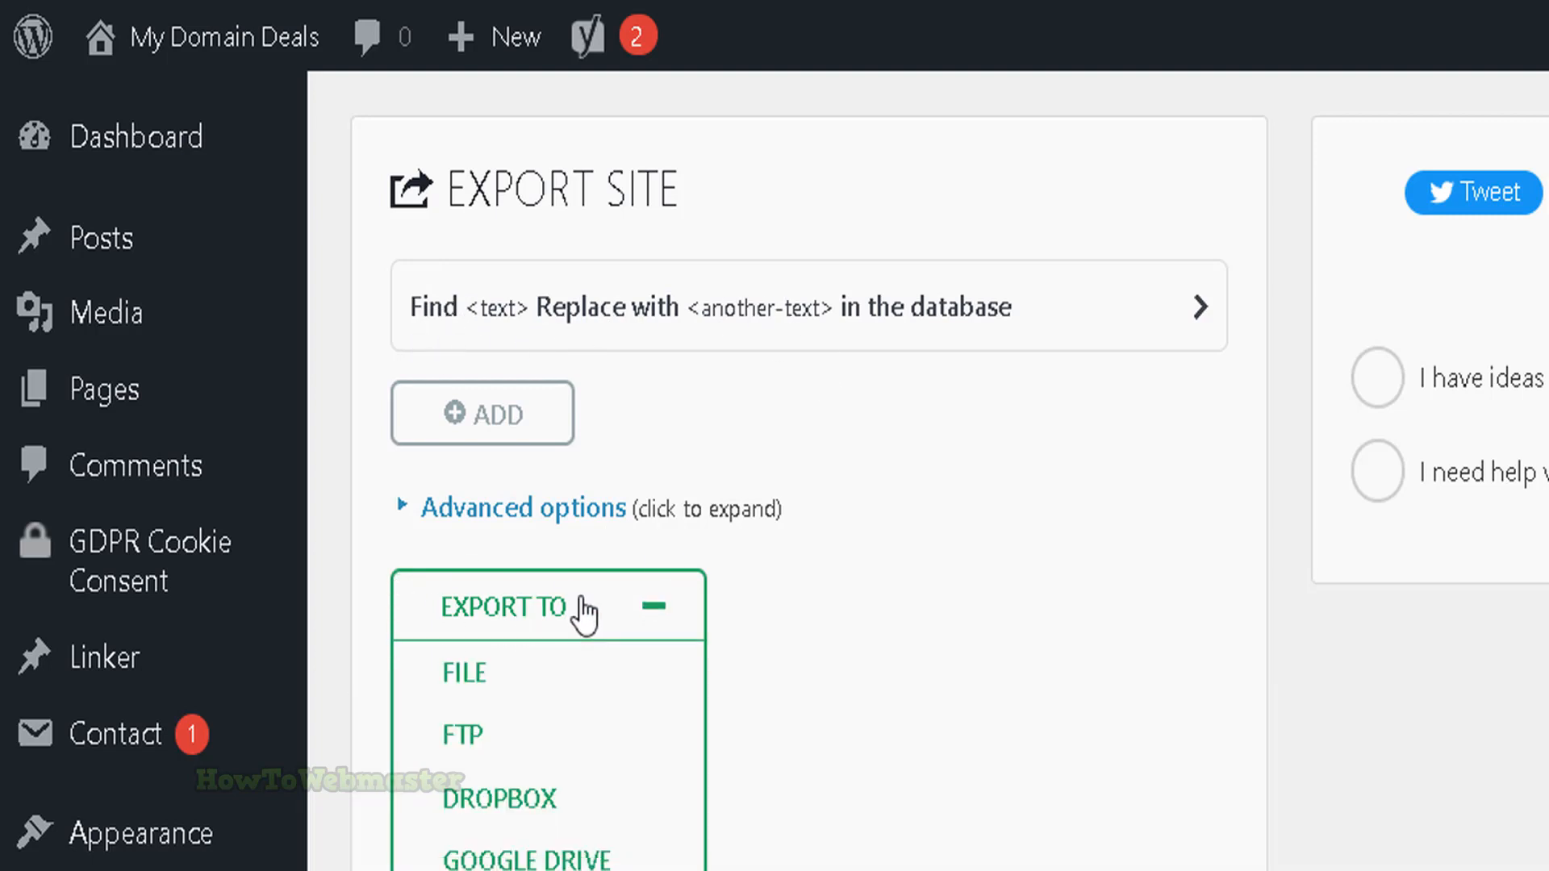
pyautogui.click(458, 681)
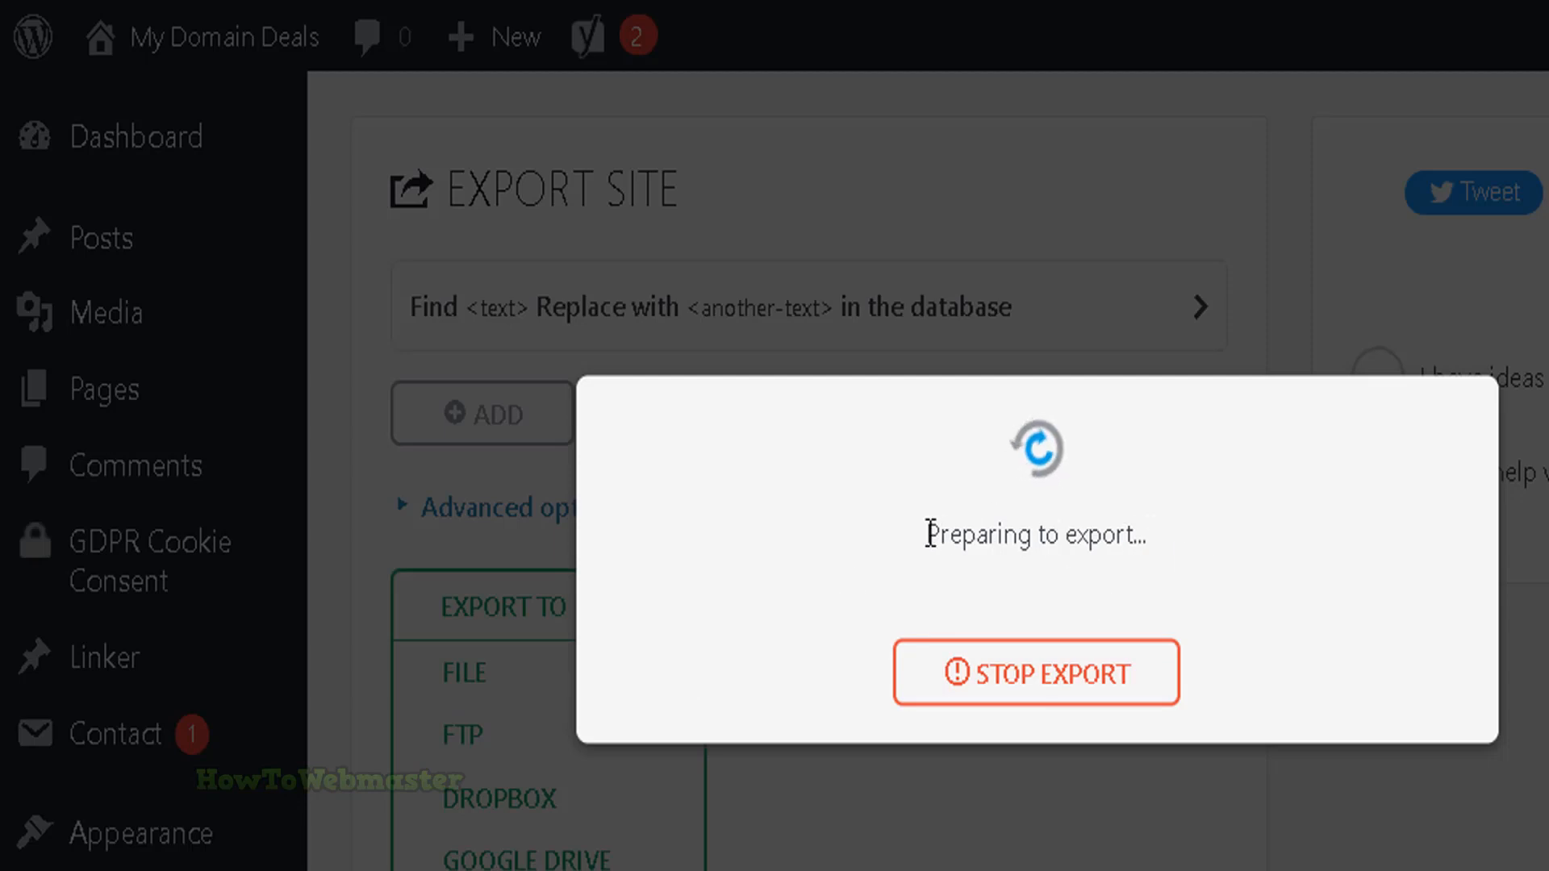
pyautogui.moveTo(930, 533); pyautogui.dragTo(1192, 556)
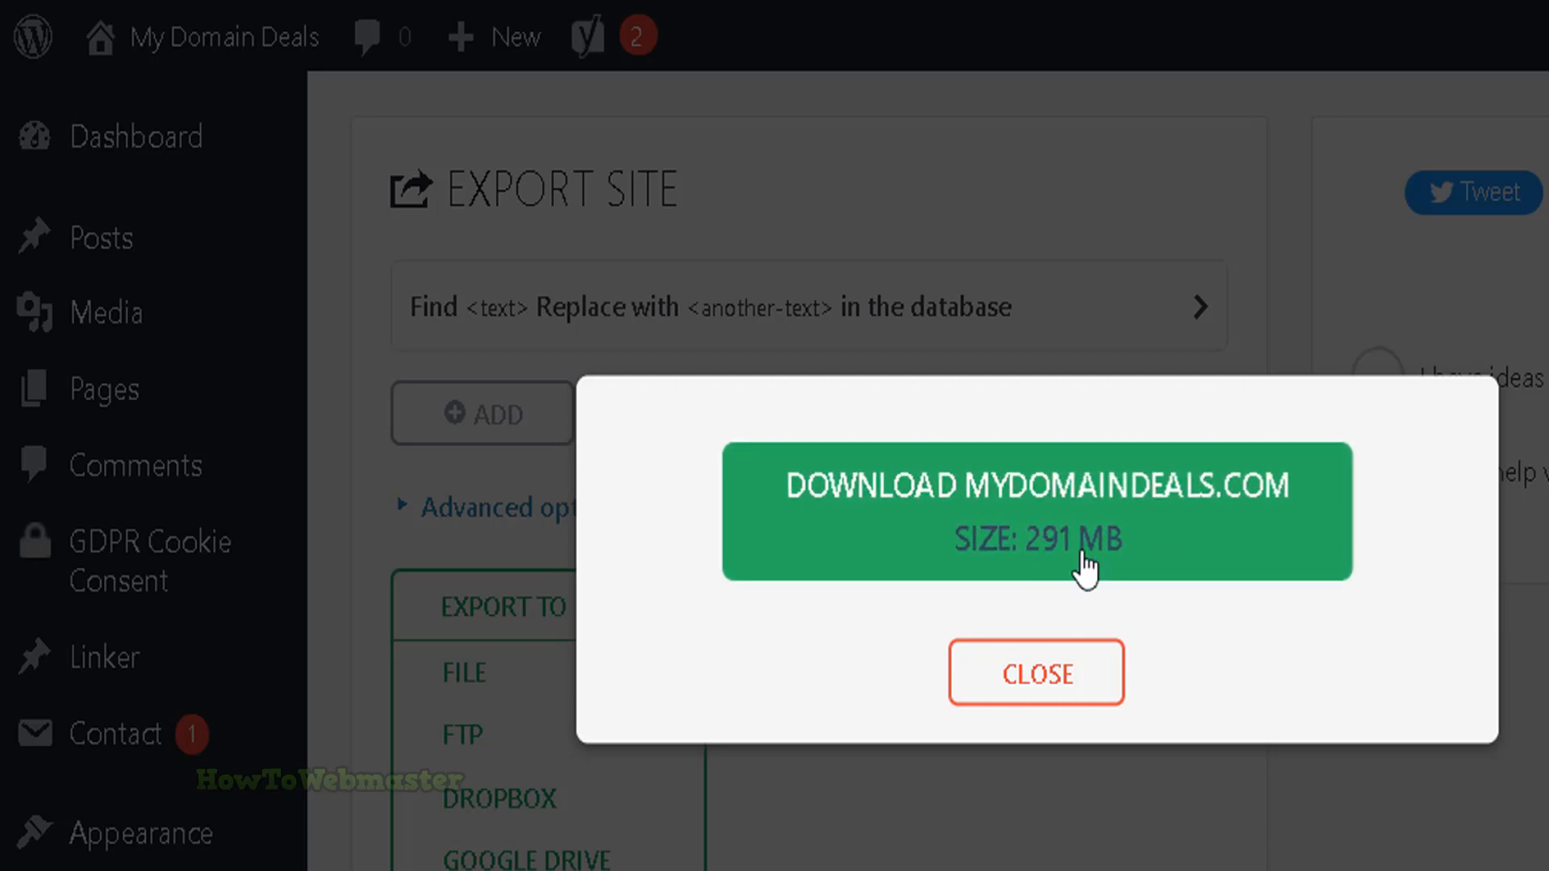
pyautogui.click(997, 520)
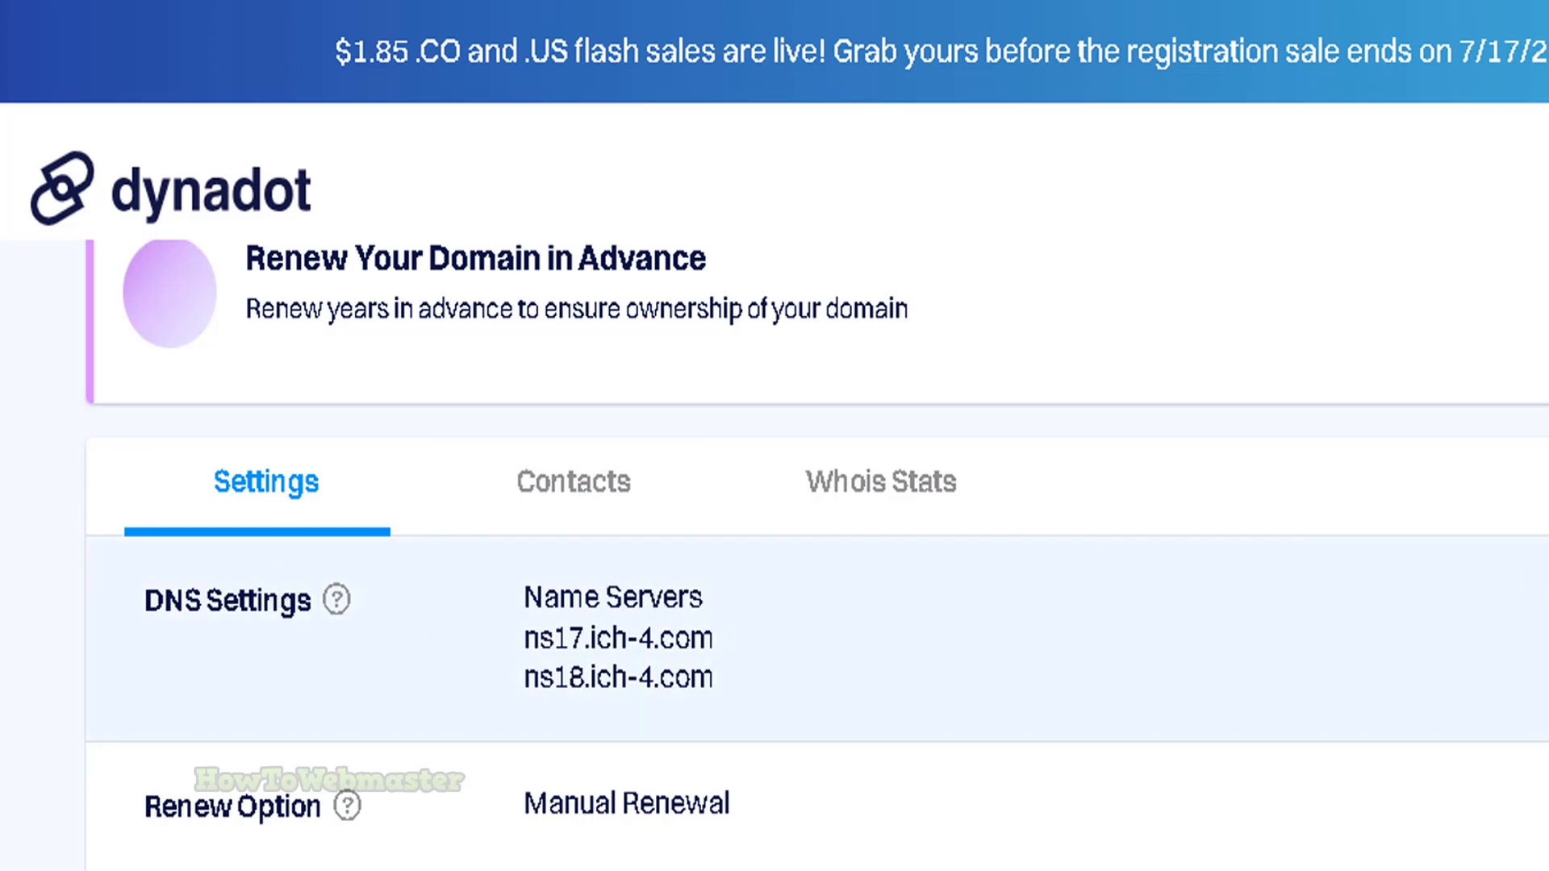
# In Dynadot's DNS settings for mydomaindeals.com, choose to enter new name servers and set the first to px1.neodns.info
pyautogui.click(1529, 459)
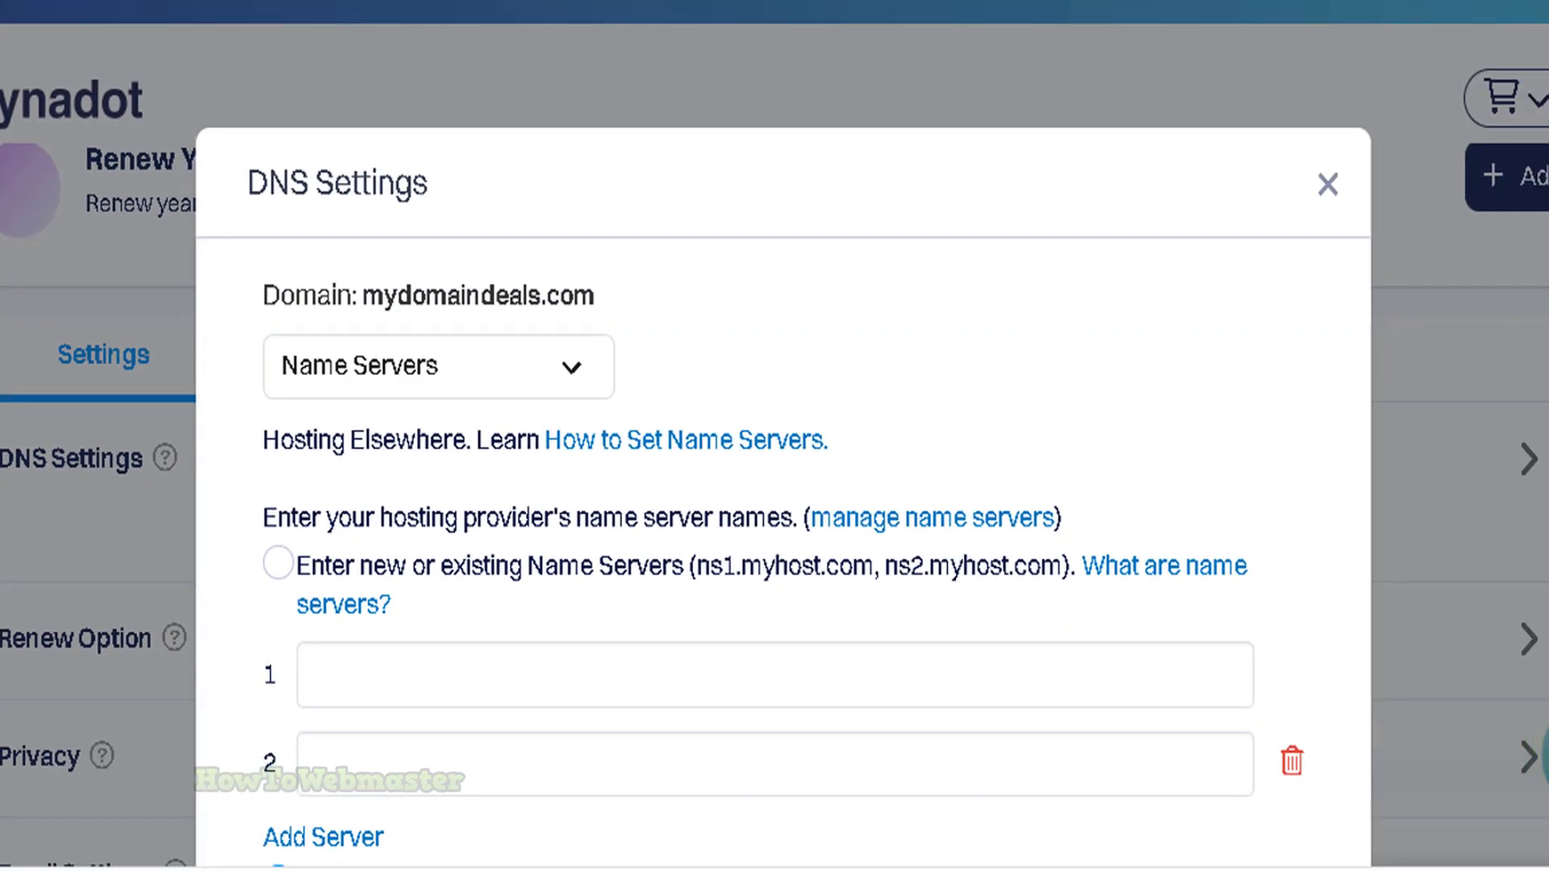
pyautogui.click(278, 563)
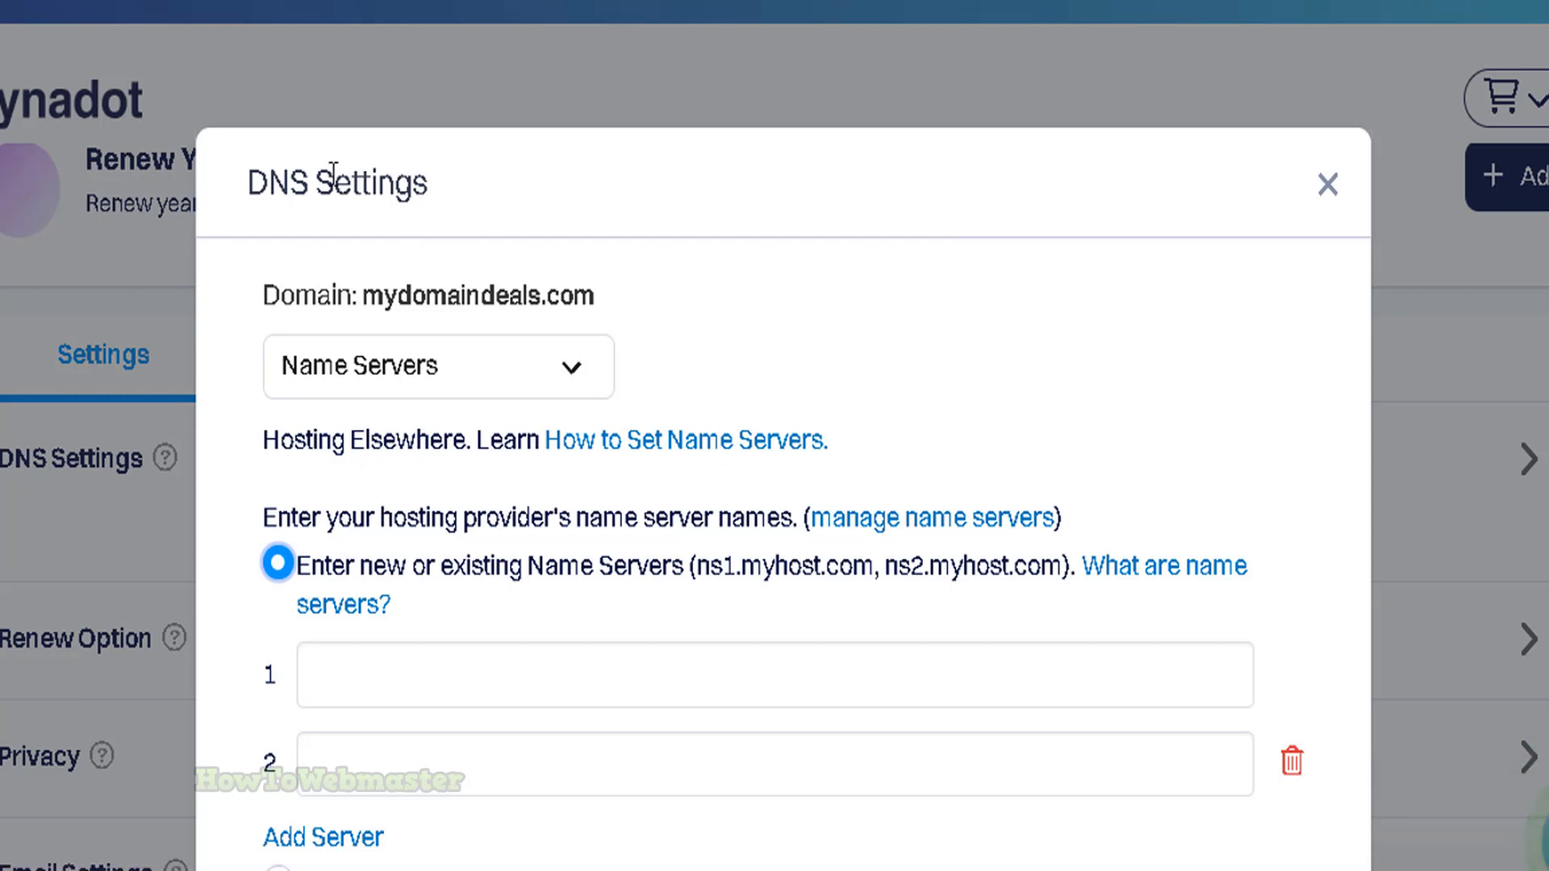
pyautogui.click(419, 684)
pyautogui.write('px1.neodns.info')
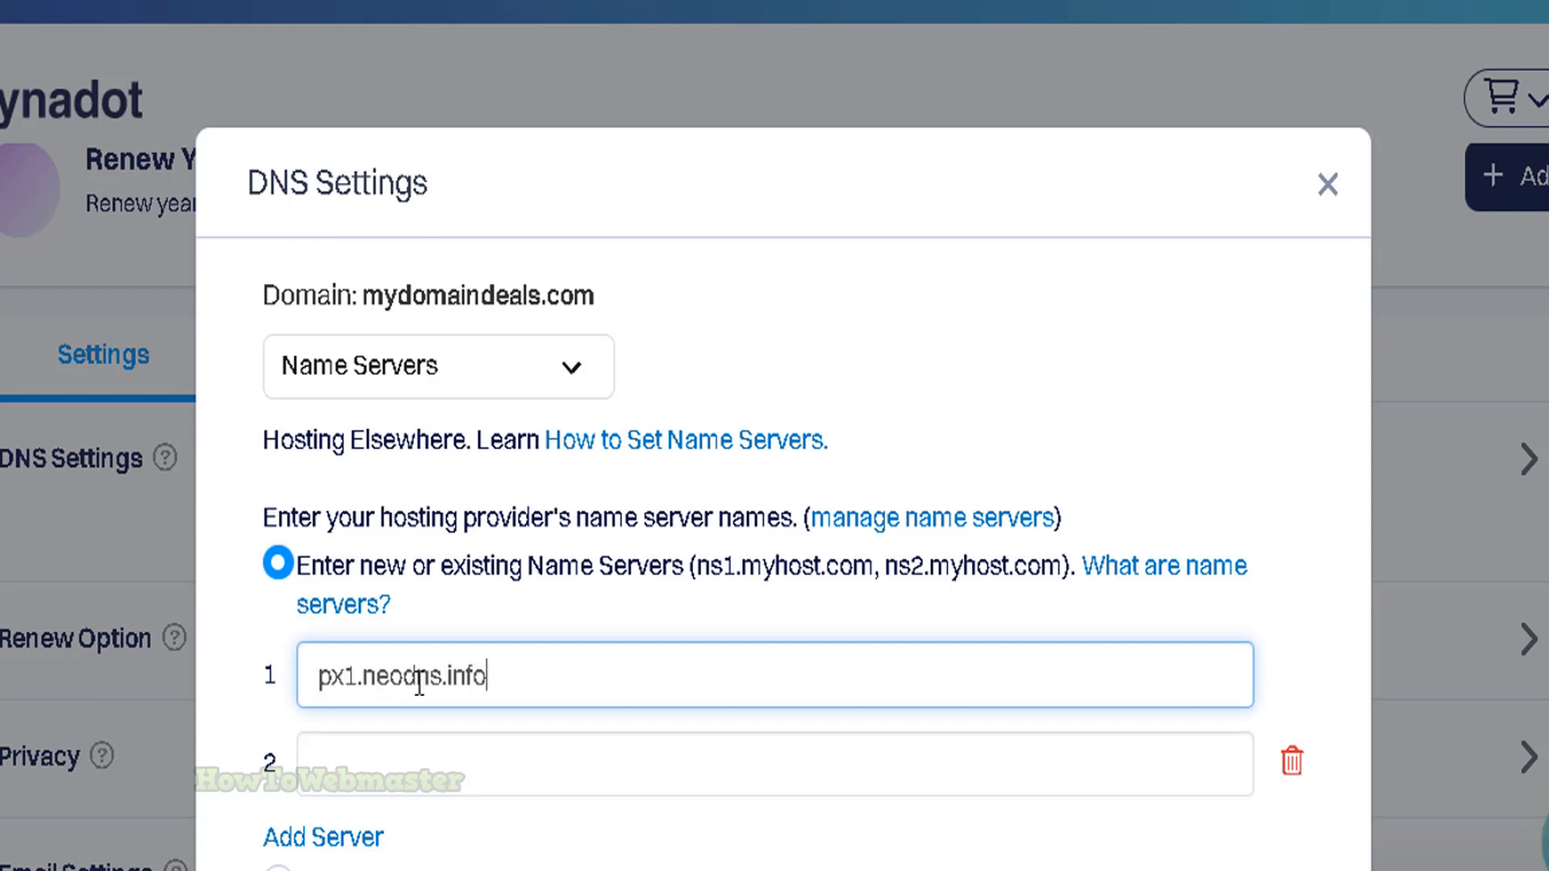
# Set the second name server to px2.neodns.info and save the name servers
pyautogui.click(393, 739)
pyautogui.write('px1.neodns.info')
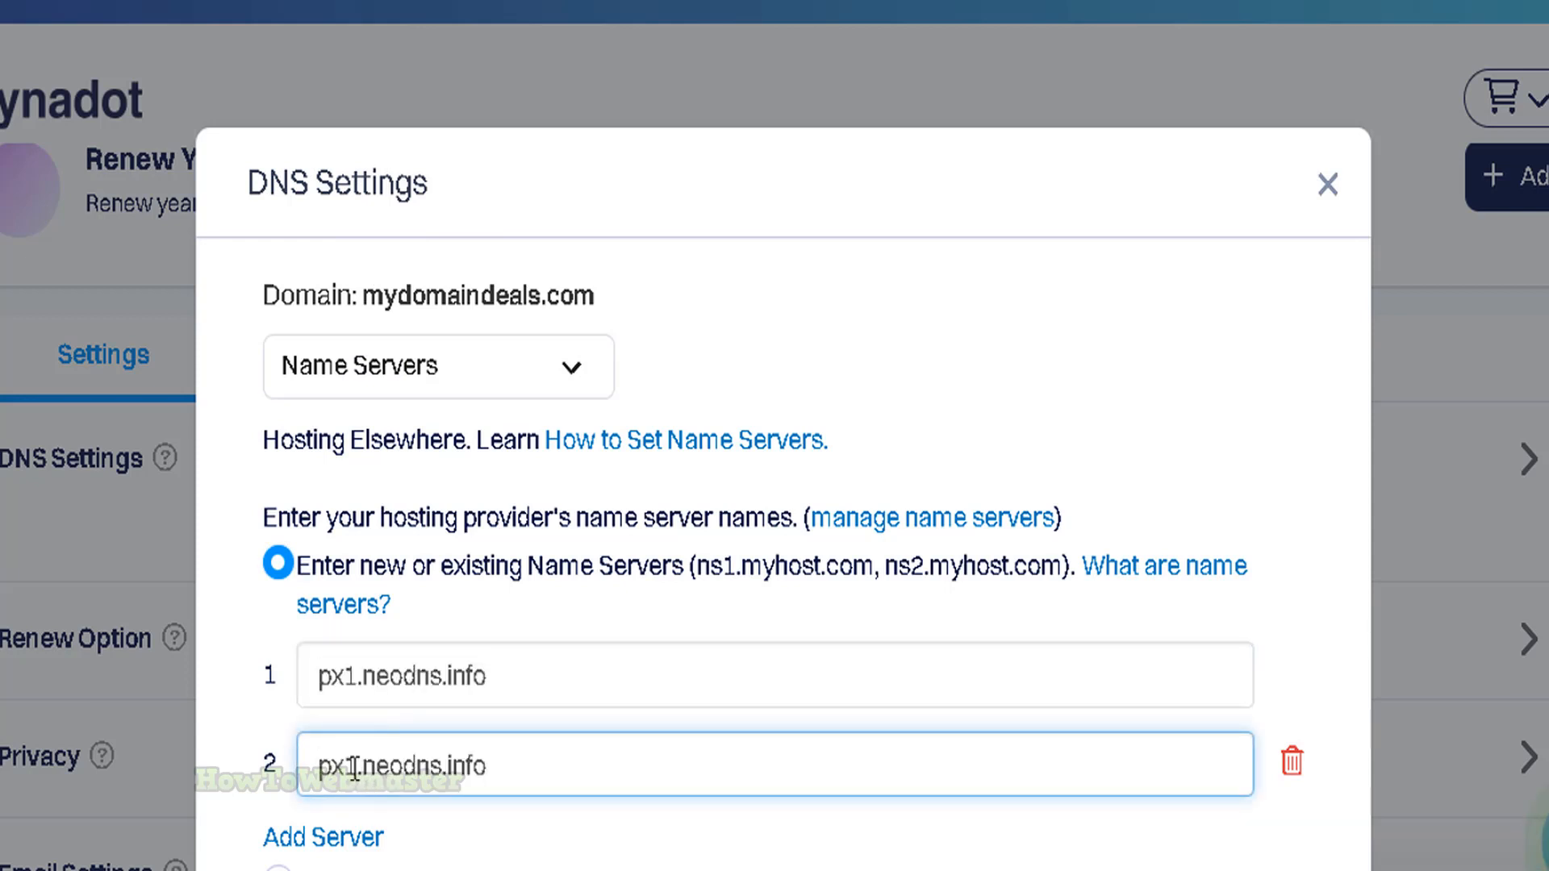
pyautogui.press('BackSpace')
pyautogui.write('2')
pyautogui.scroll(-5, 782, 485)
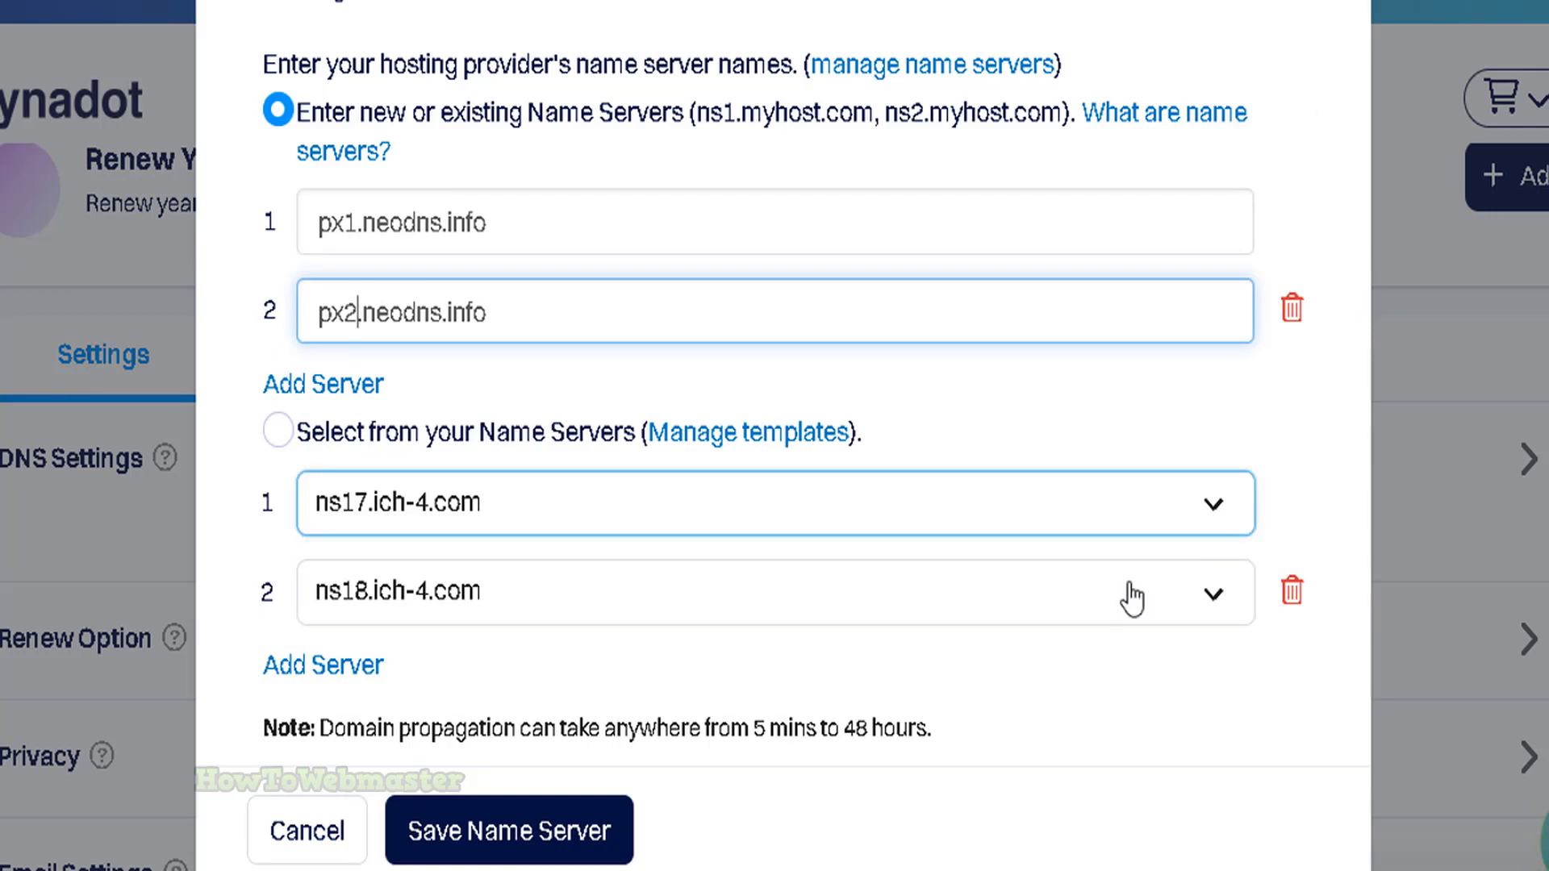
pyautogui.click(528, 831)
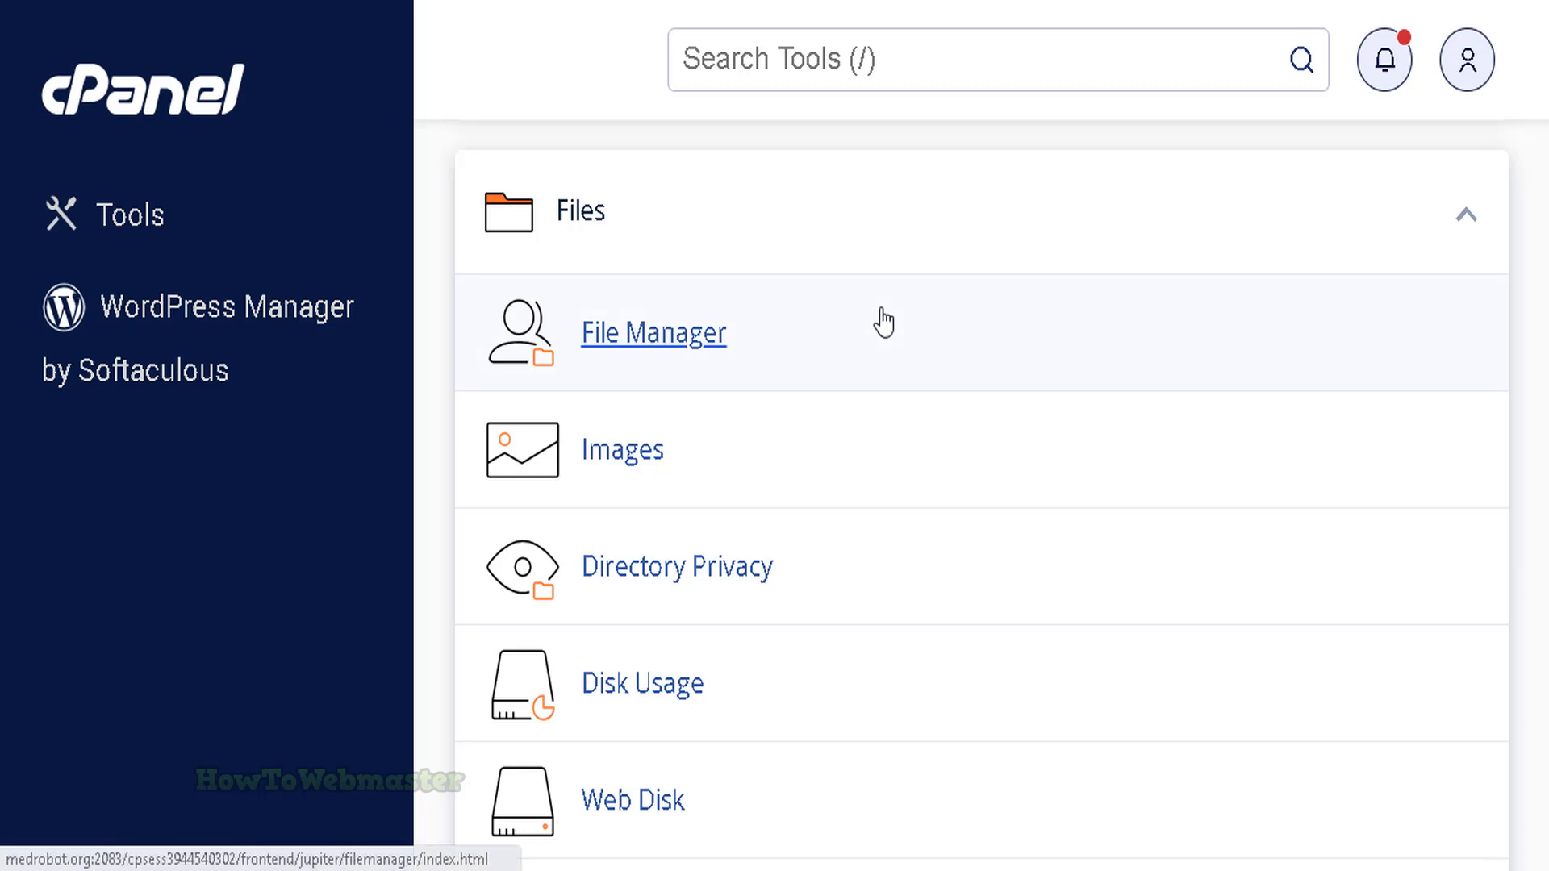
# In the new host's cPanel, open the WordPress installation form from the Softaculous Apps Installer
pyautogui.scroll(-10, 1541, 329)
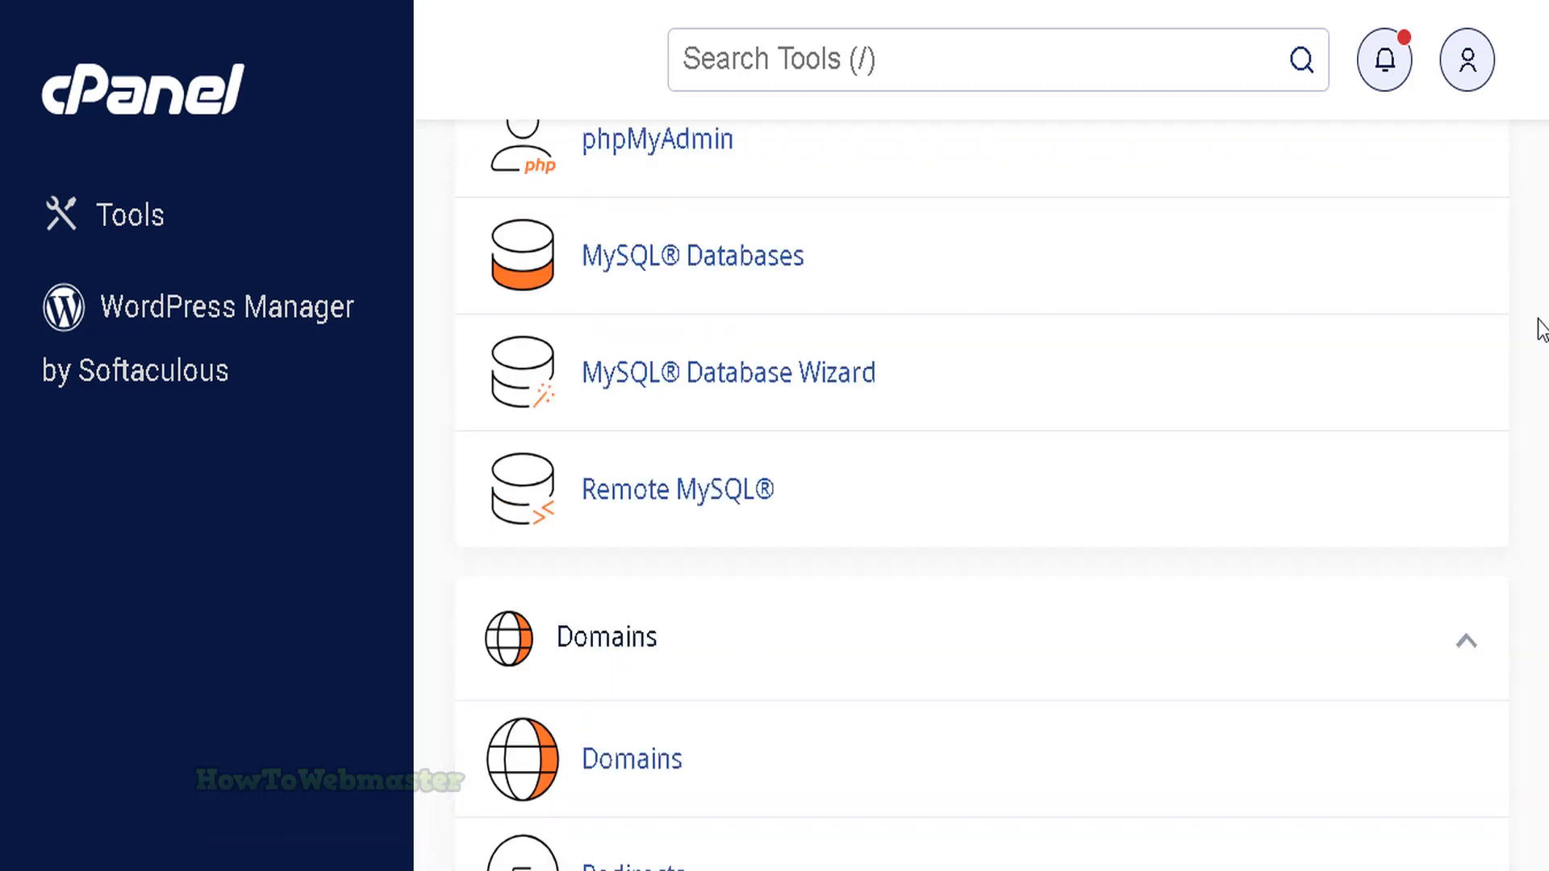
pyautogui.scroll(-5, 1541, 329)
pyautogui.scroll(-15, 1539, 388)
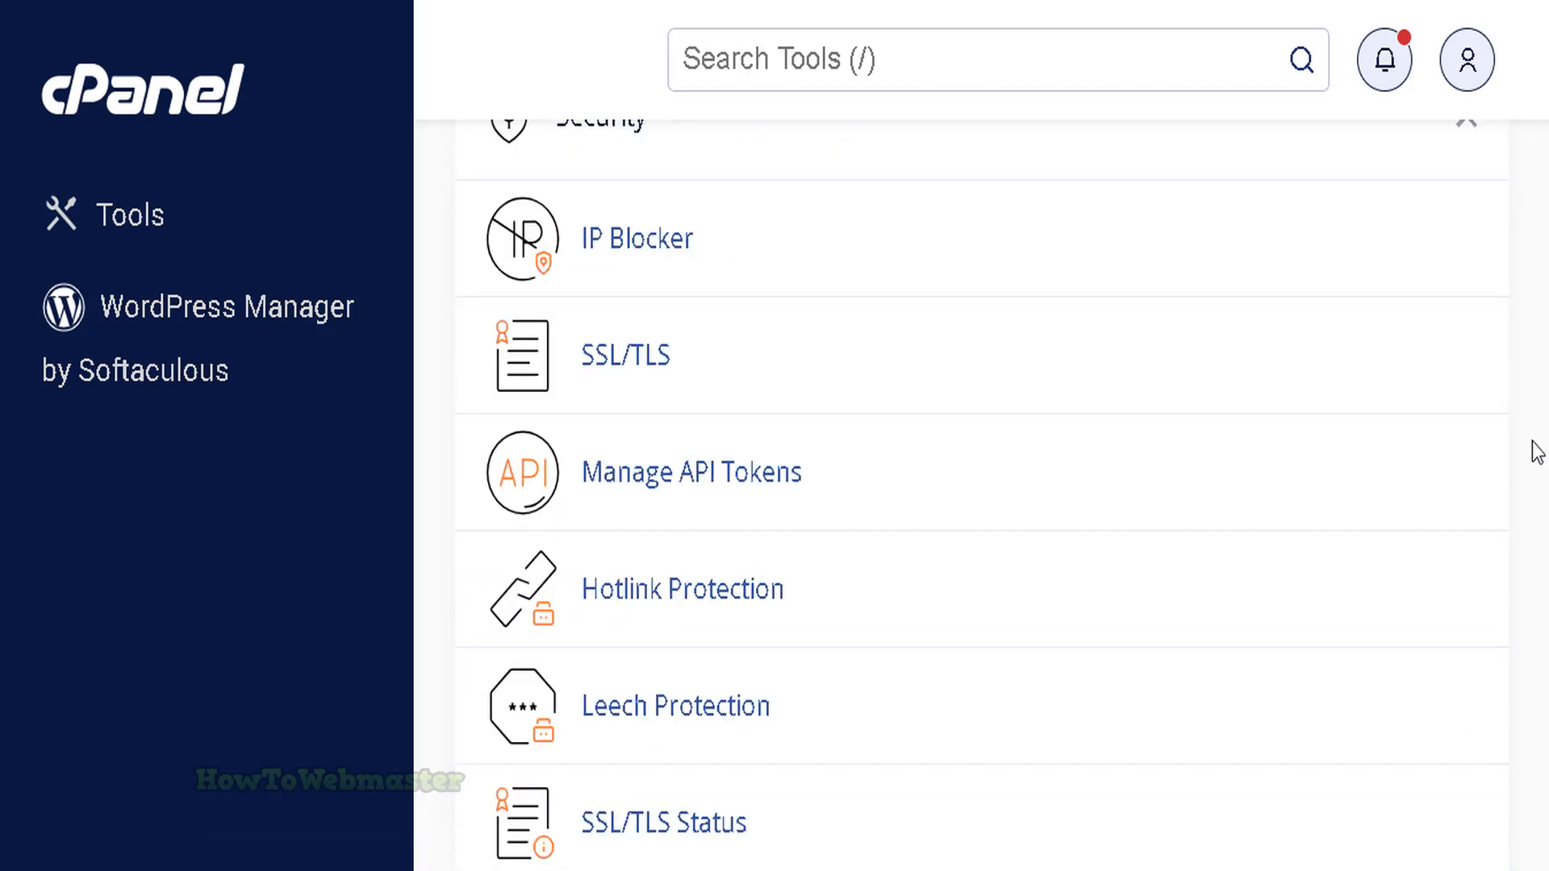
pyautogui.scroll(-20, 1537, 451)
pyautogui.scroll(10, 1520, 762)
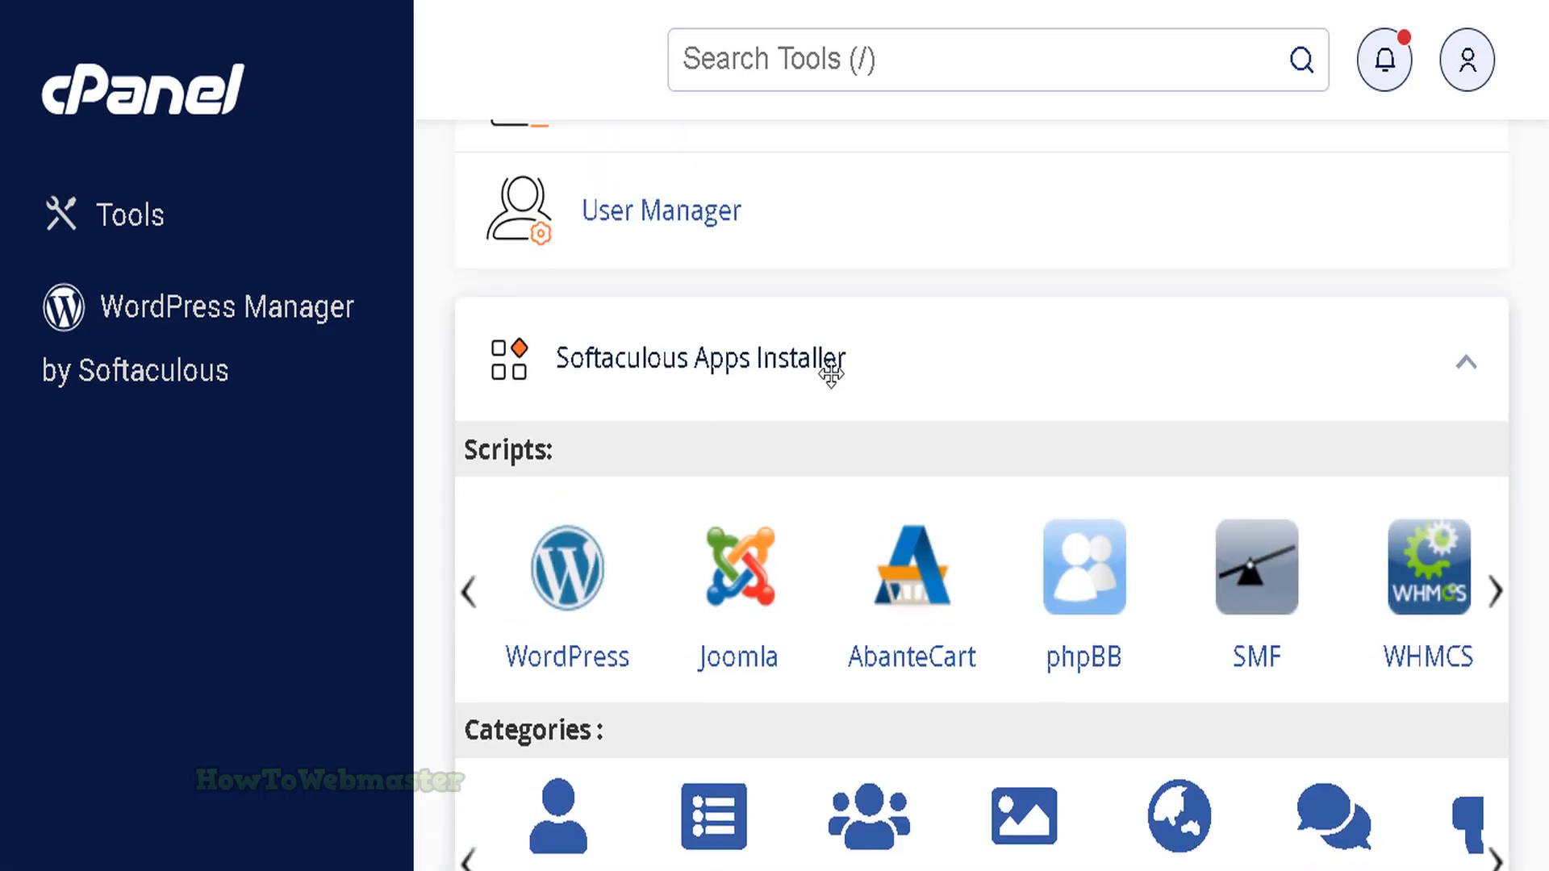
pyautogui.click(555, 604)
pyautogui.scroll(-5, 797, 408)
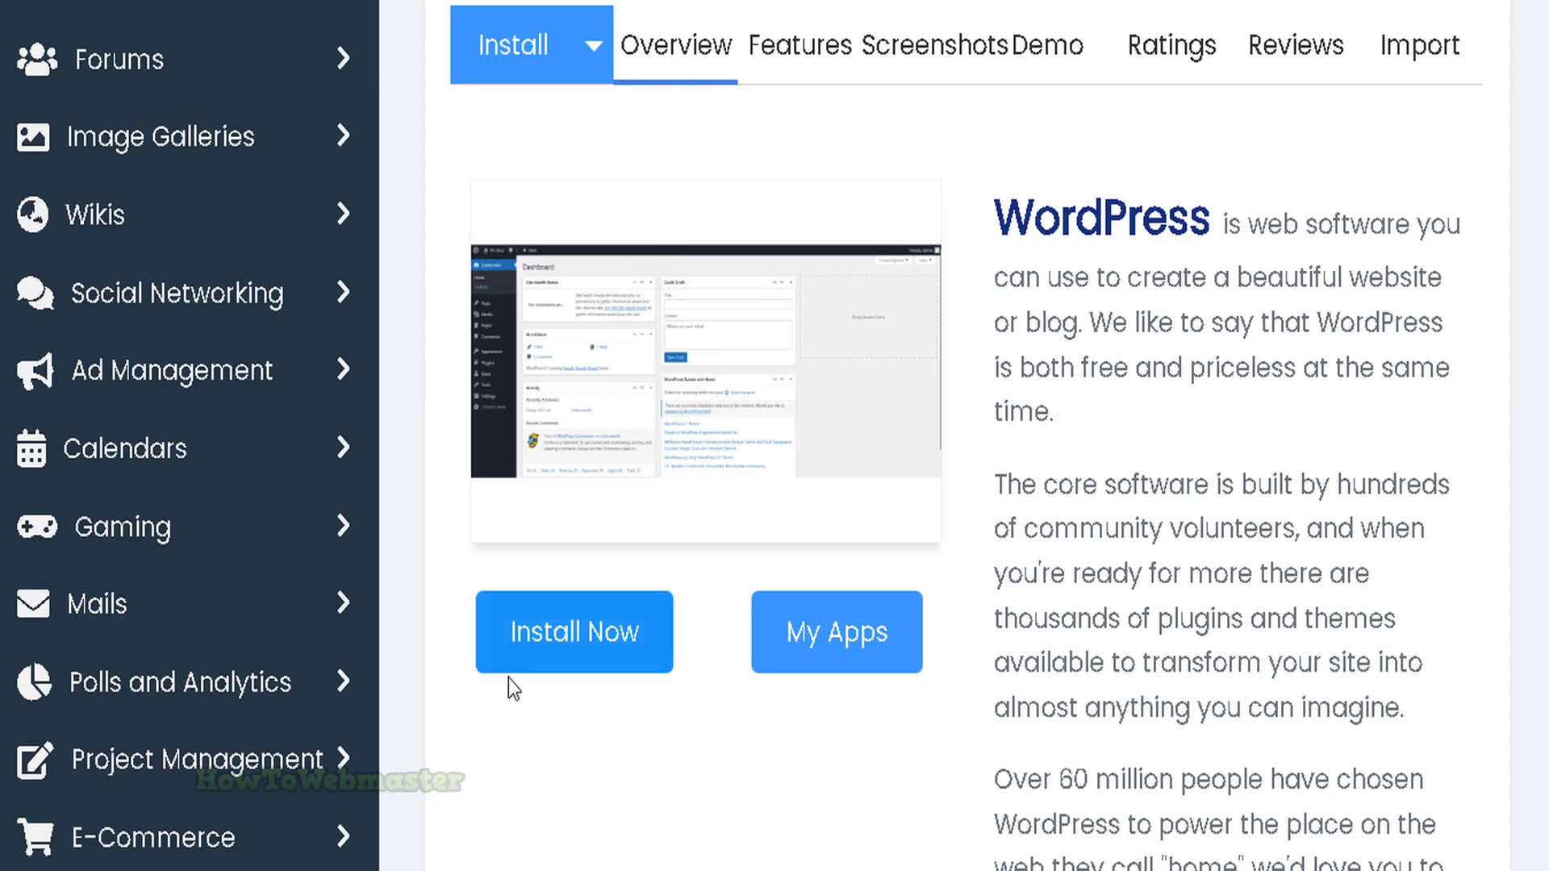
pyautogui.click(579, 662)
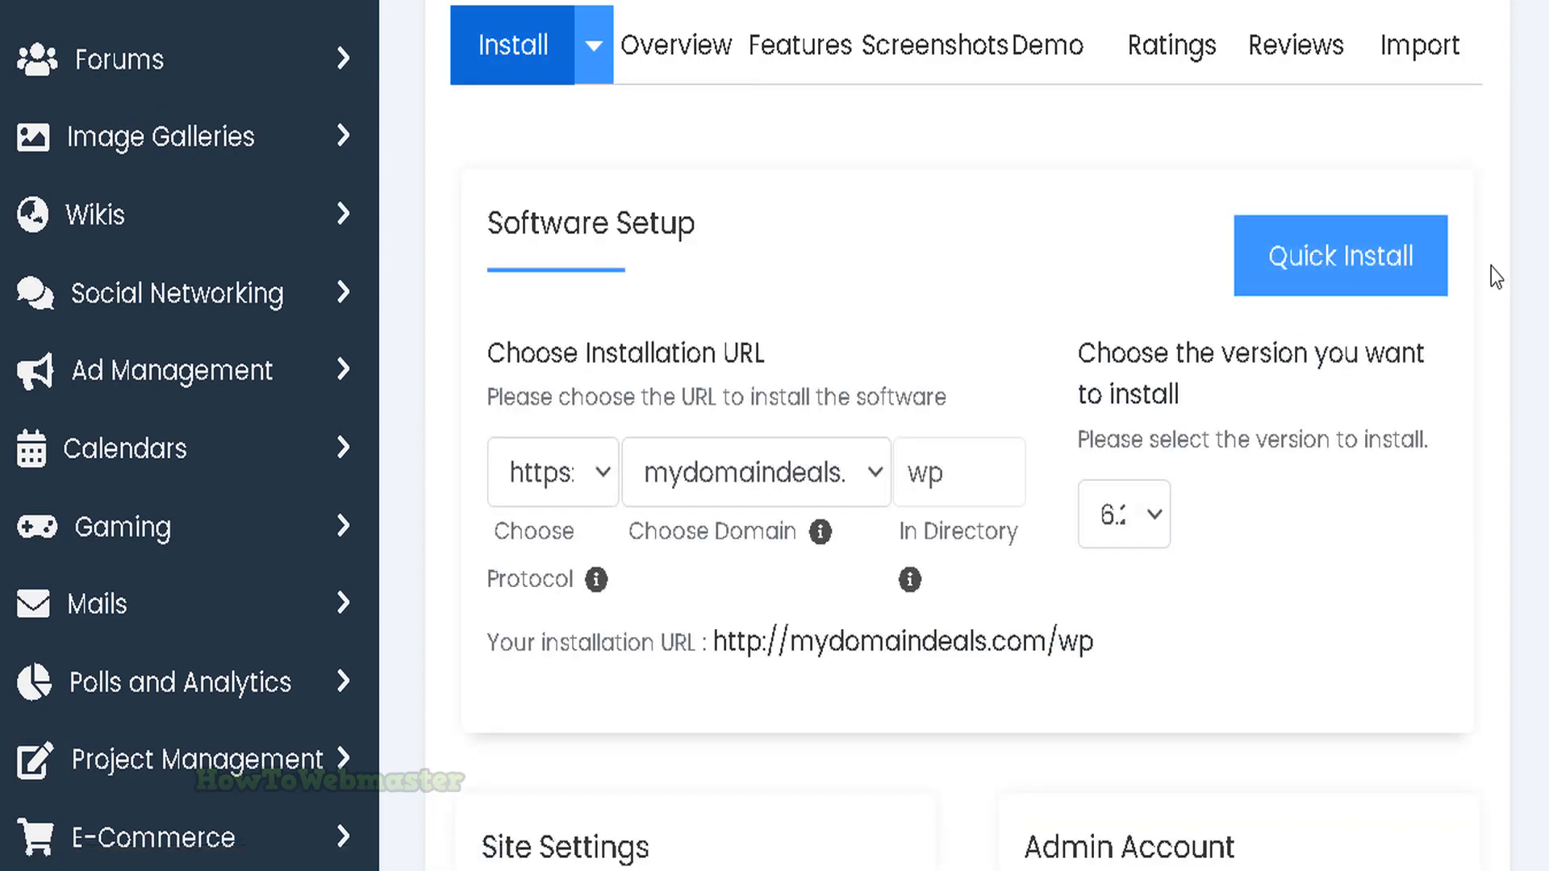
# Clear the installation directory so WordPress installs at the root of mydomaindeals.com
pyautogui.scroll(-5, 964, 435)
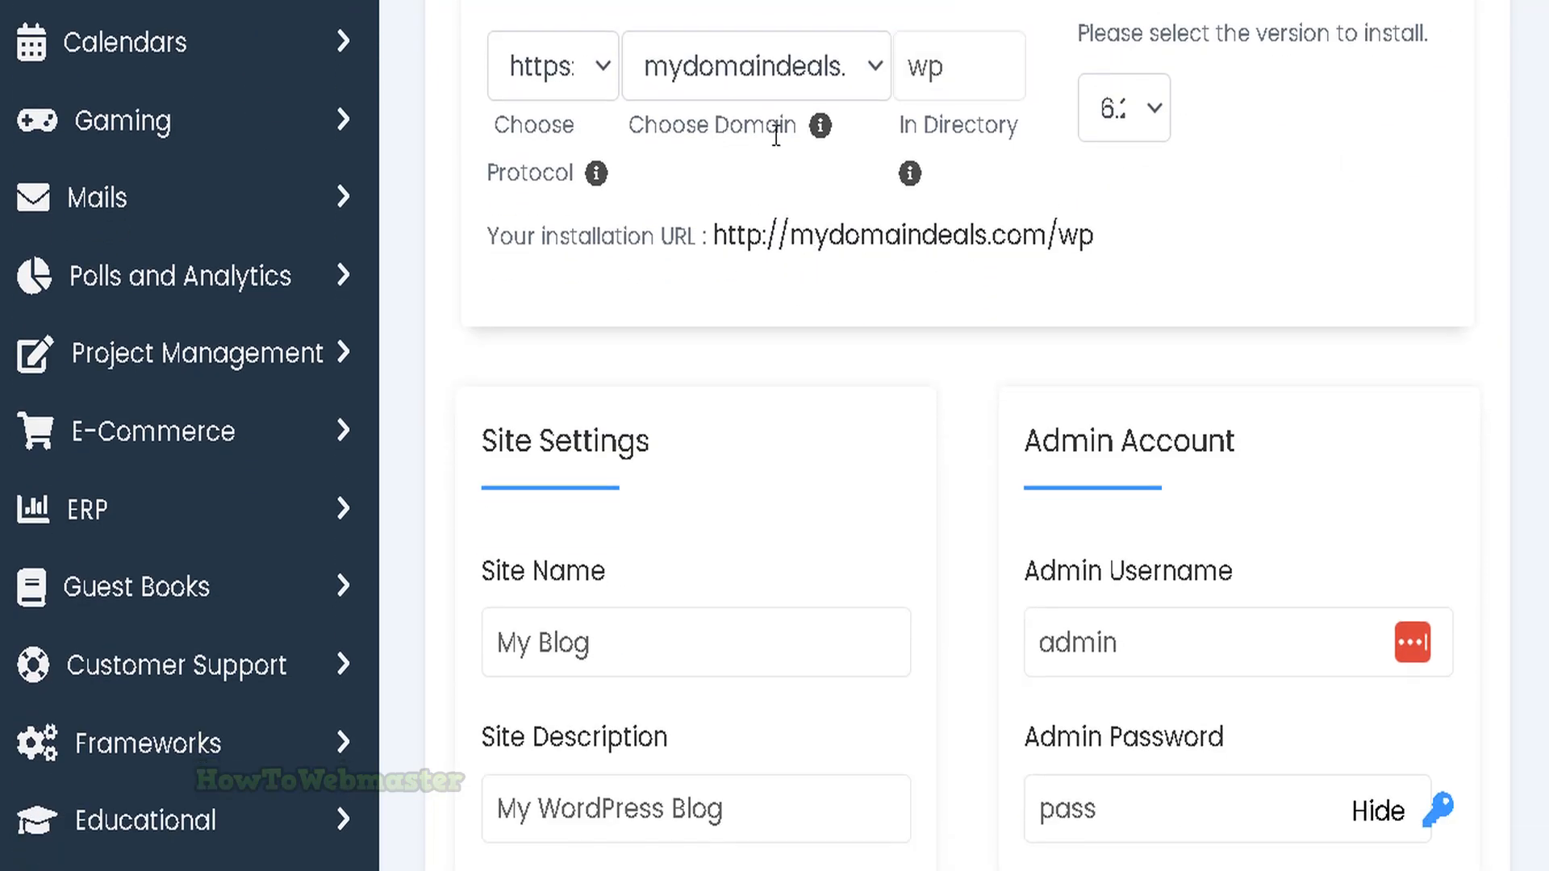
pyautogui.doubleClick(977, 63)
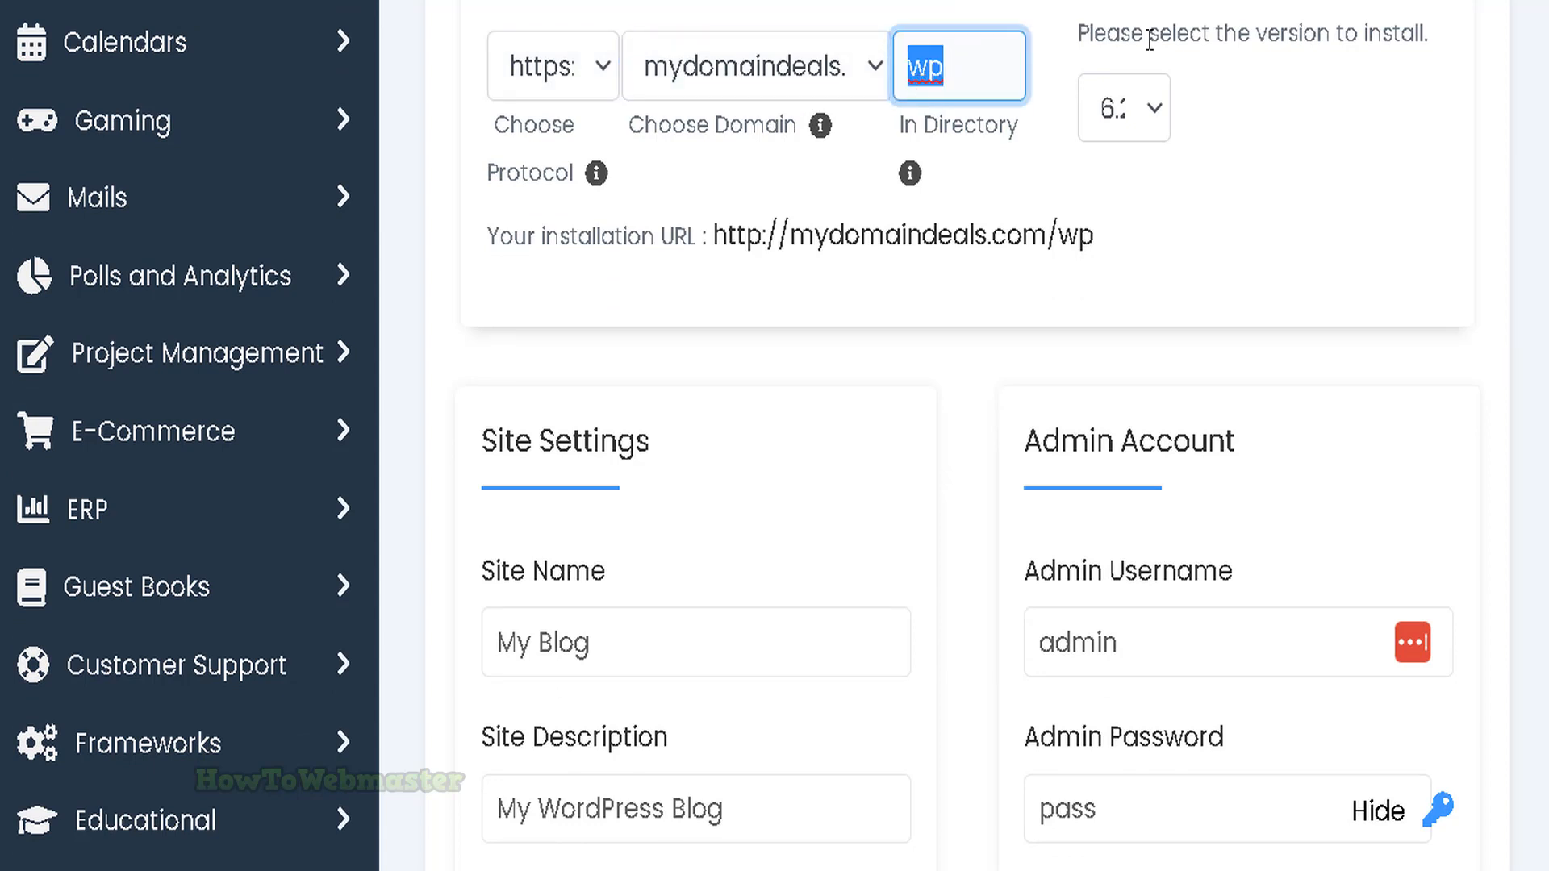
pyautogui.press('BackSpace')
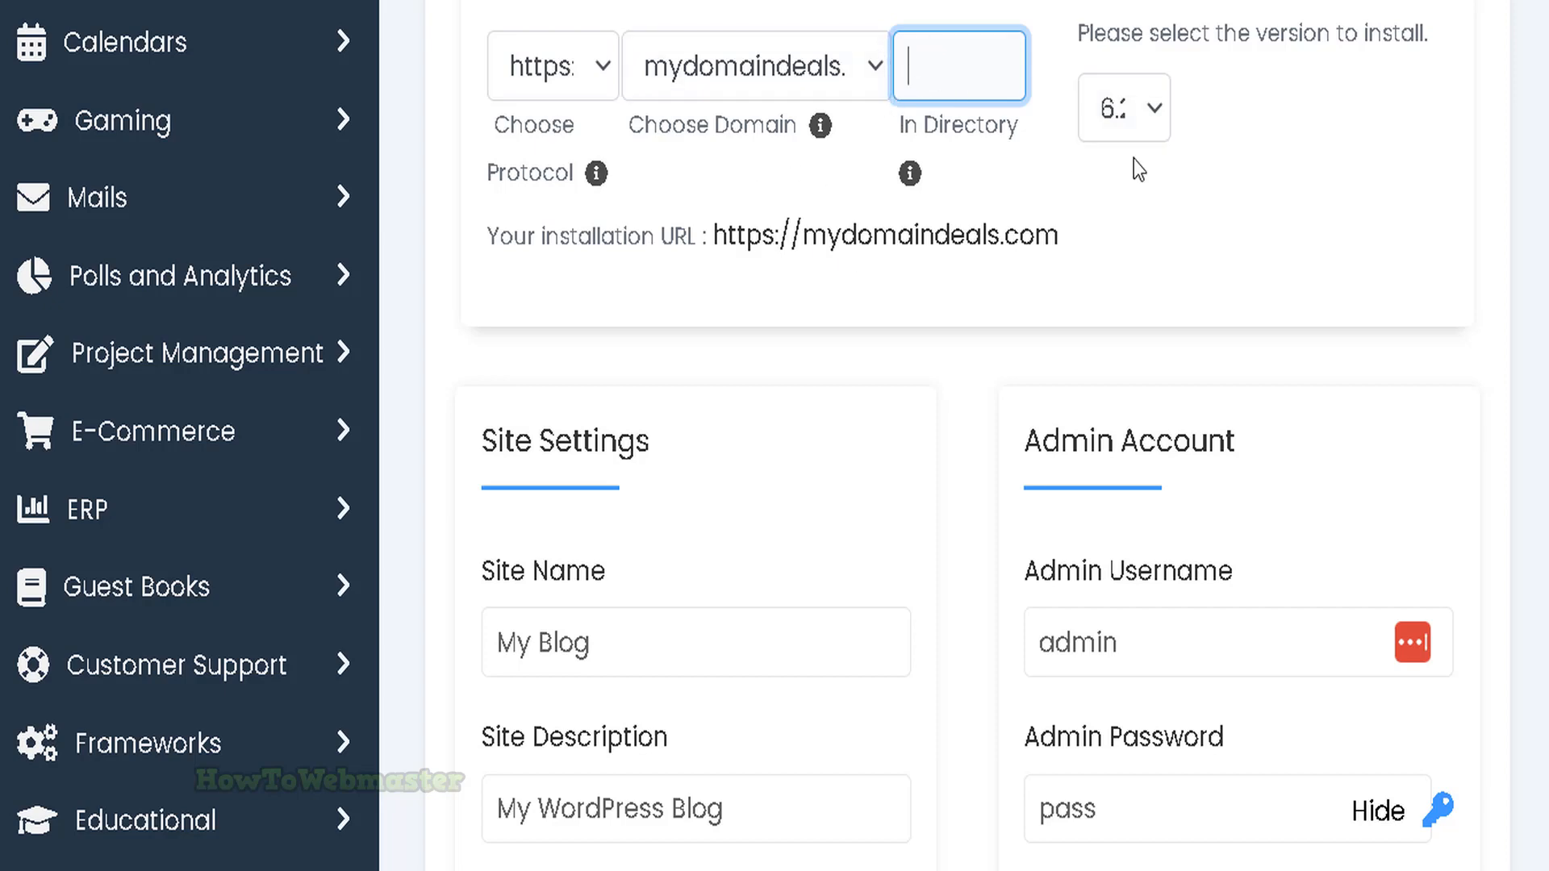
# Install WordPress with the prefilled site settings and admin account, without selecting a theme
pyautogui.scroll(-5, 504, 247)
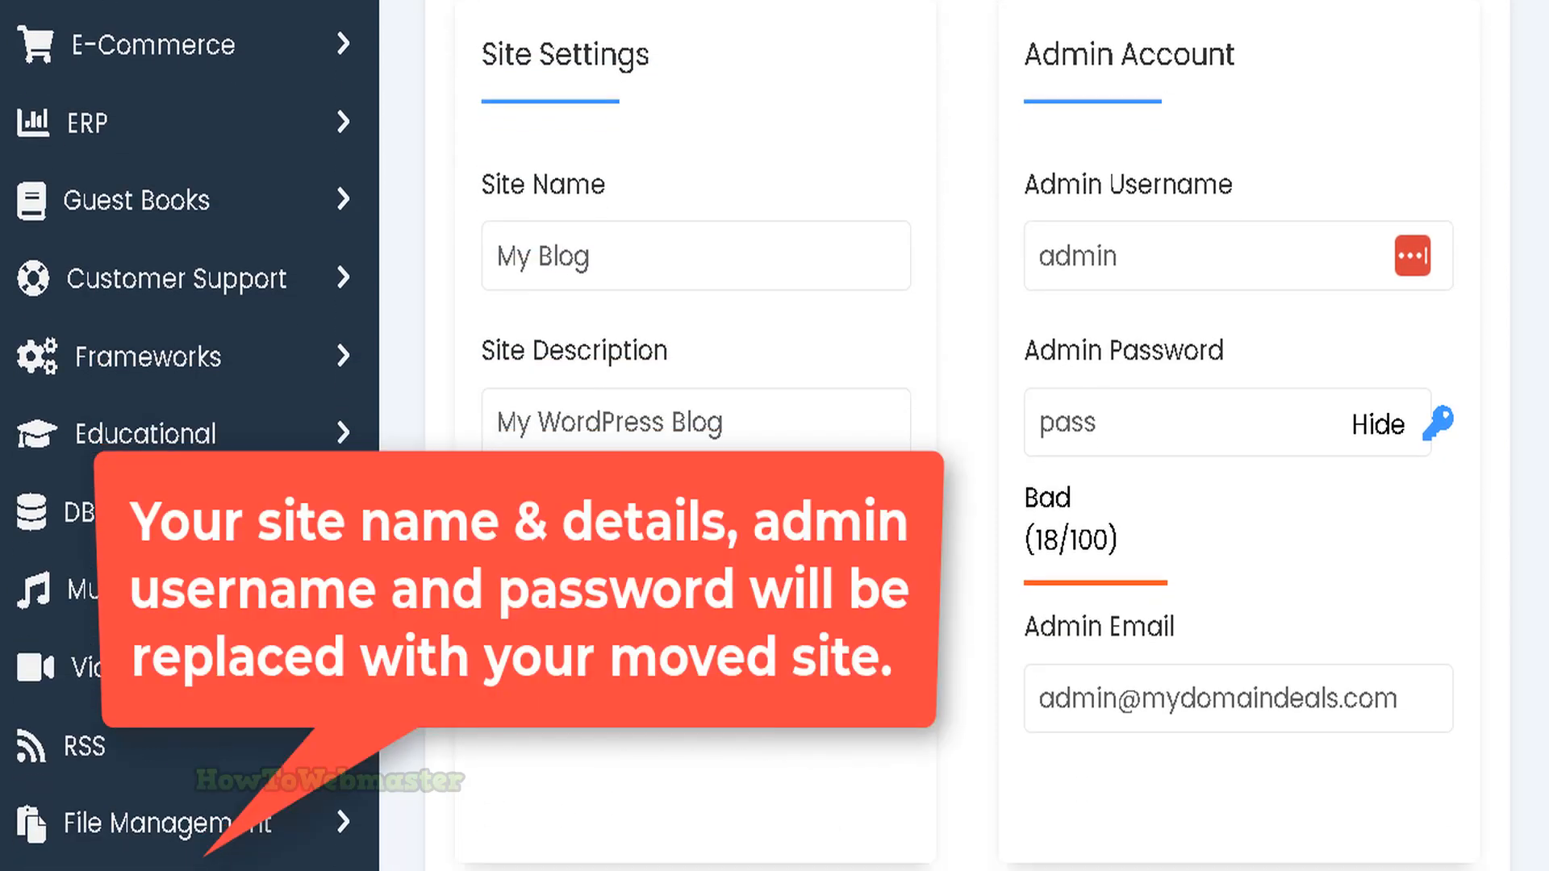
pyautogui.click(1264, 227)
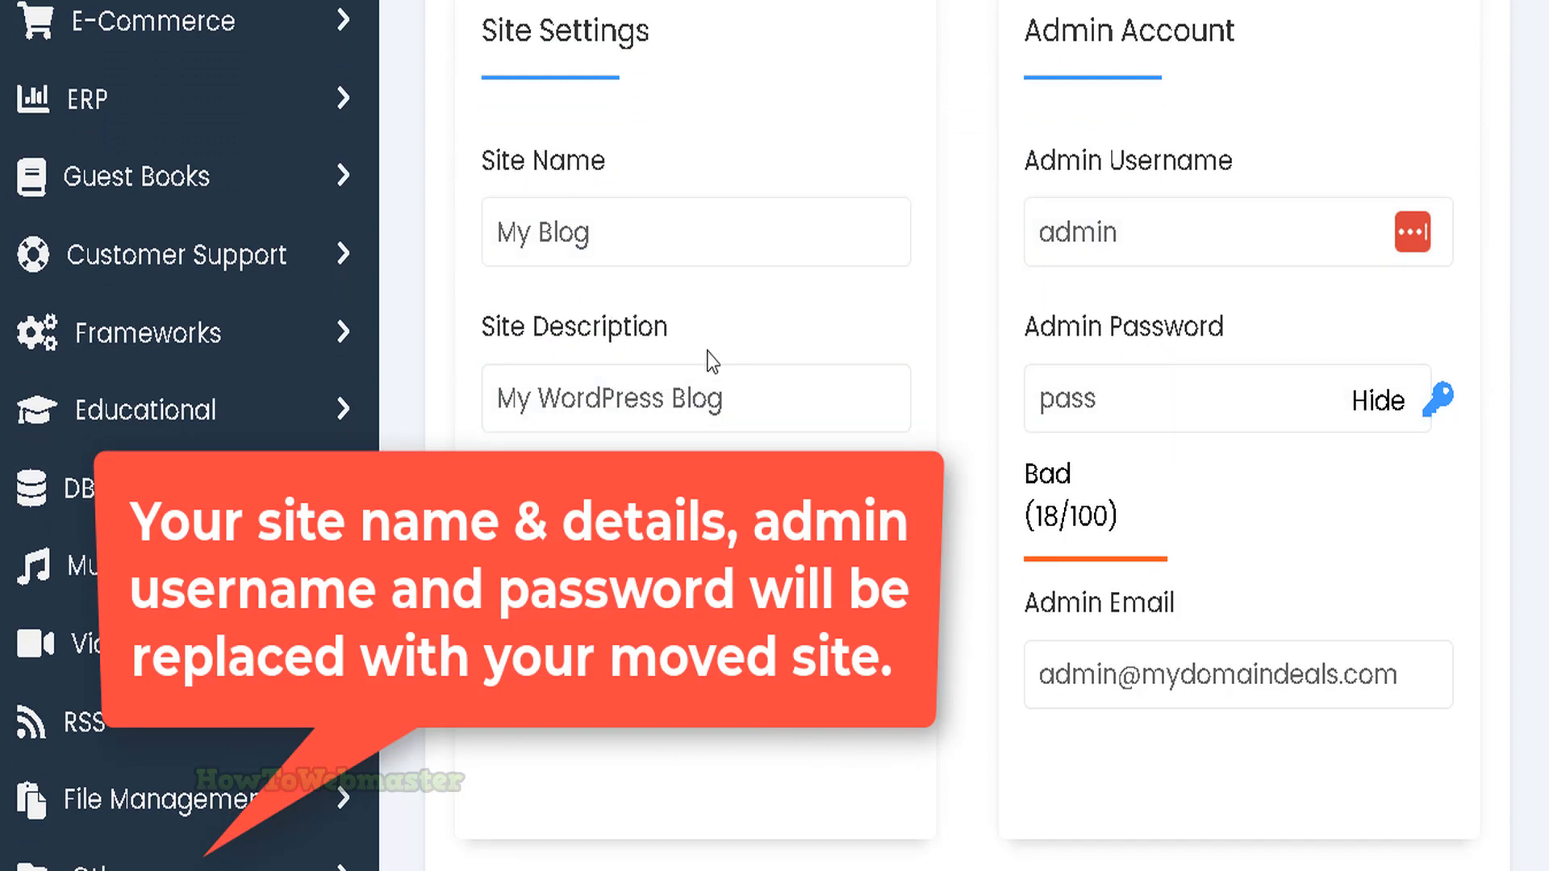
pyautogui.scroll(-2, 695, 484)
pyautogui.scroll(1, 696, 485)
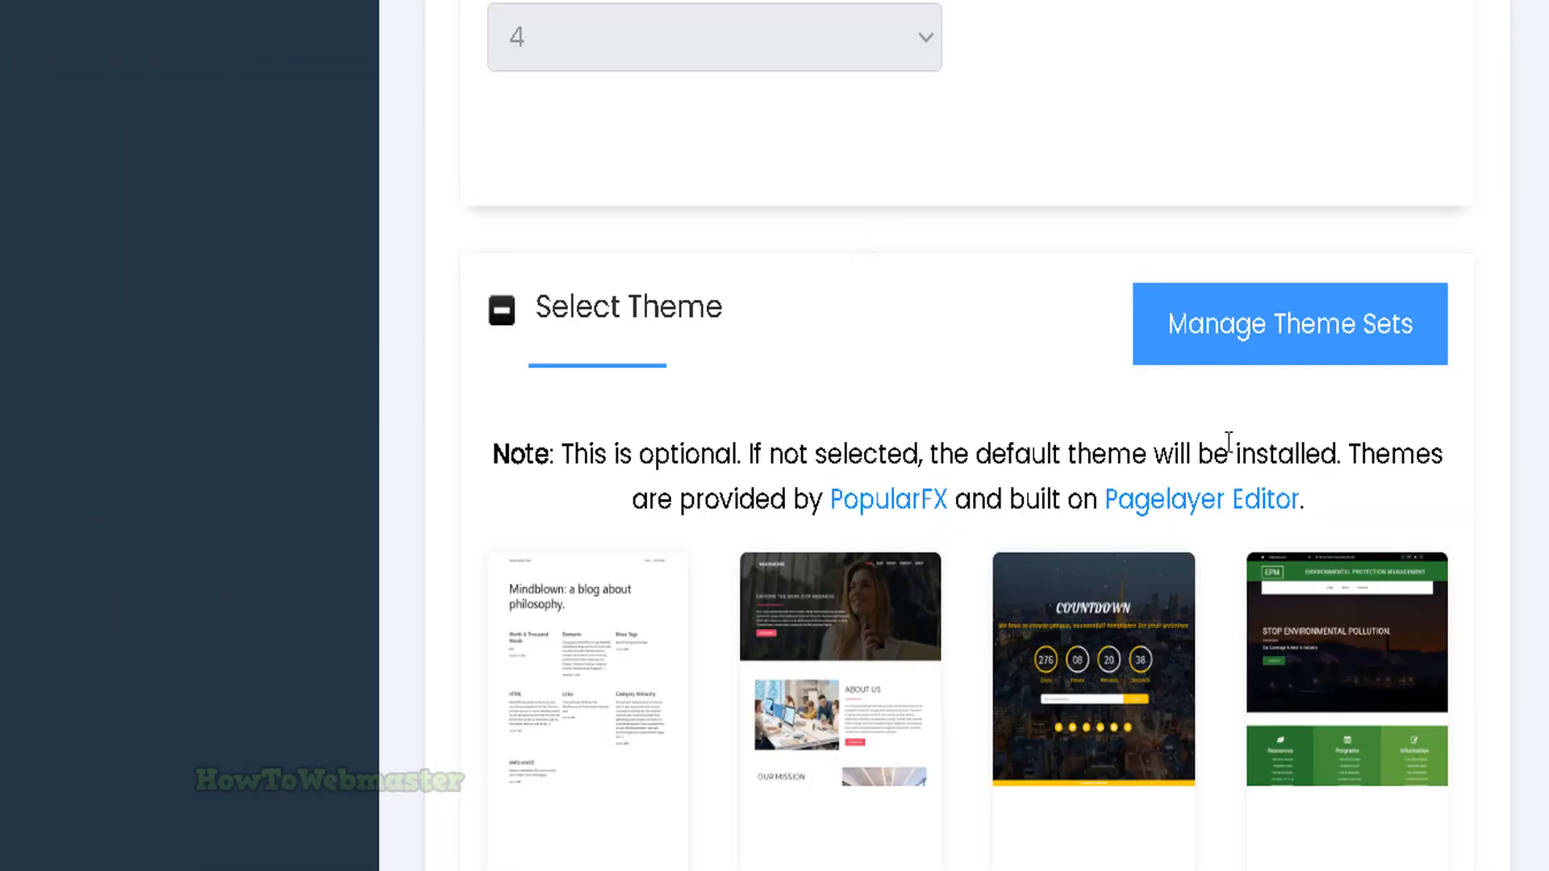
pyautogui.scroll(-7, 968, 436)
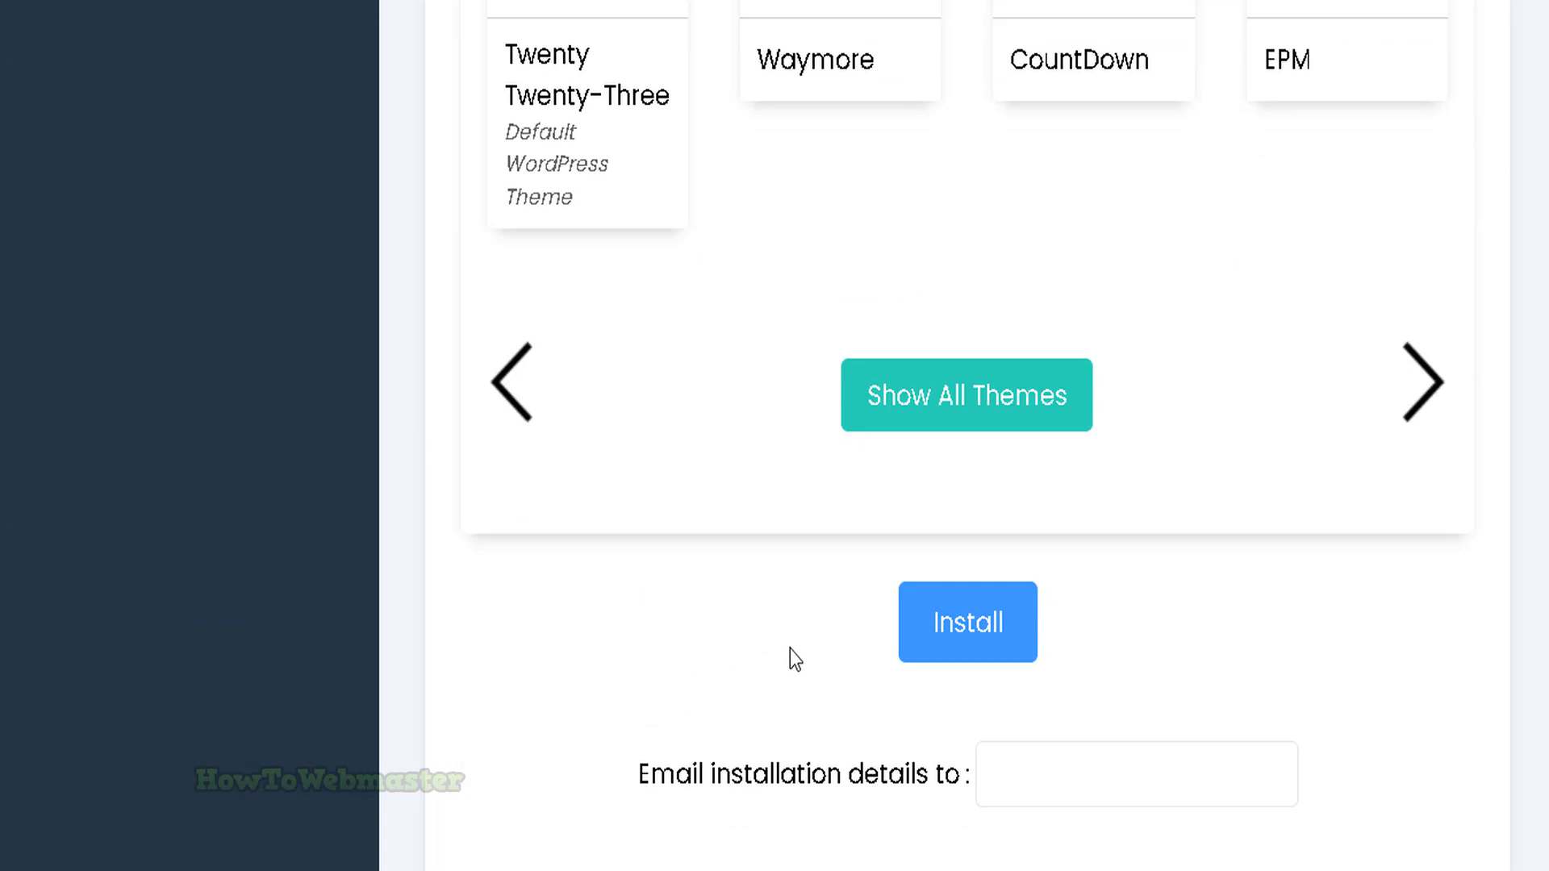
pyautogui.click(1003, 643)
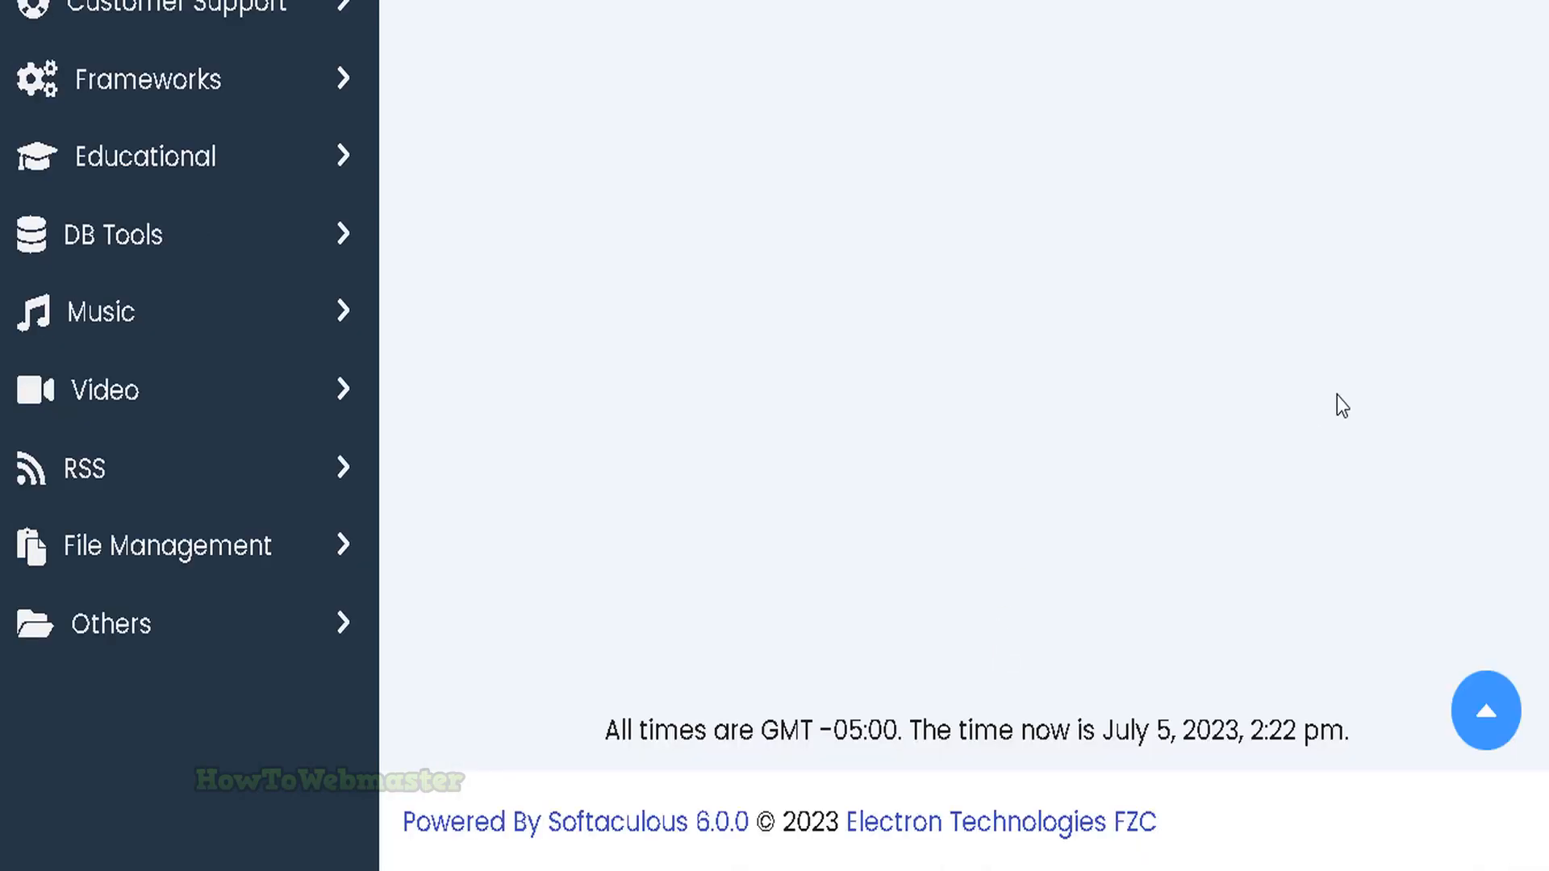
# Open the new site's WordPress admin dashboard and go to the page for adding new plugins
pyautogui.scroll(12, 1129, 427)
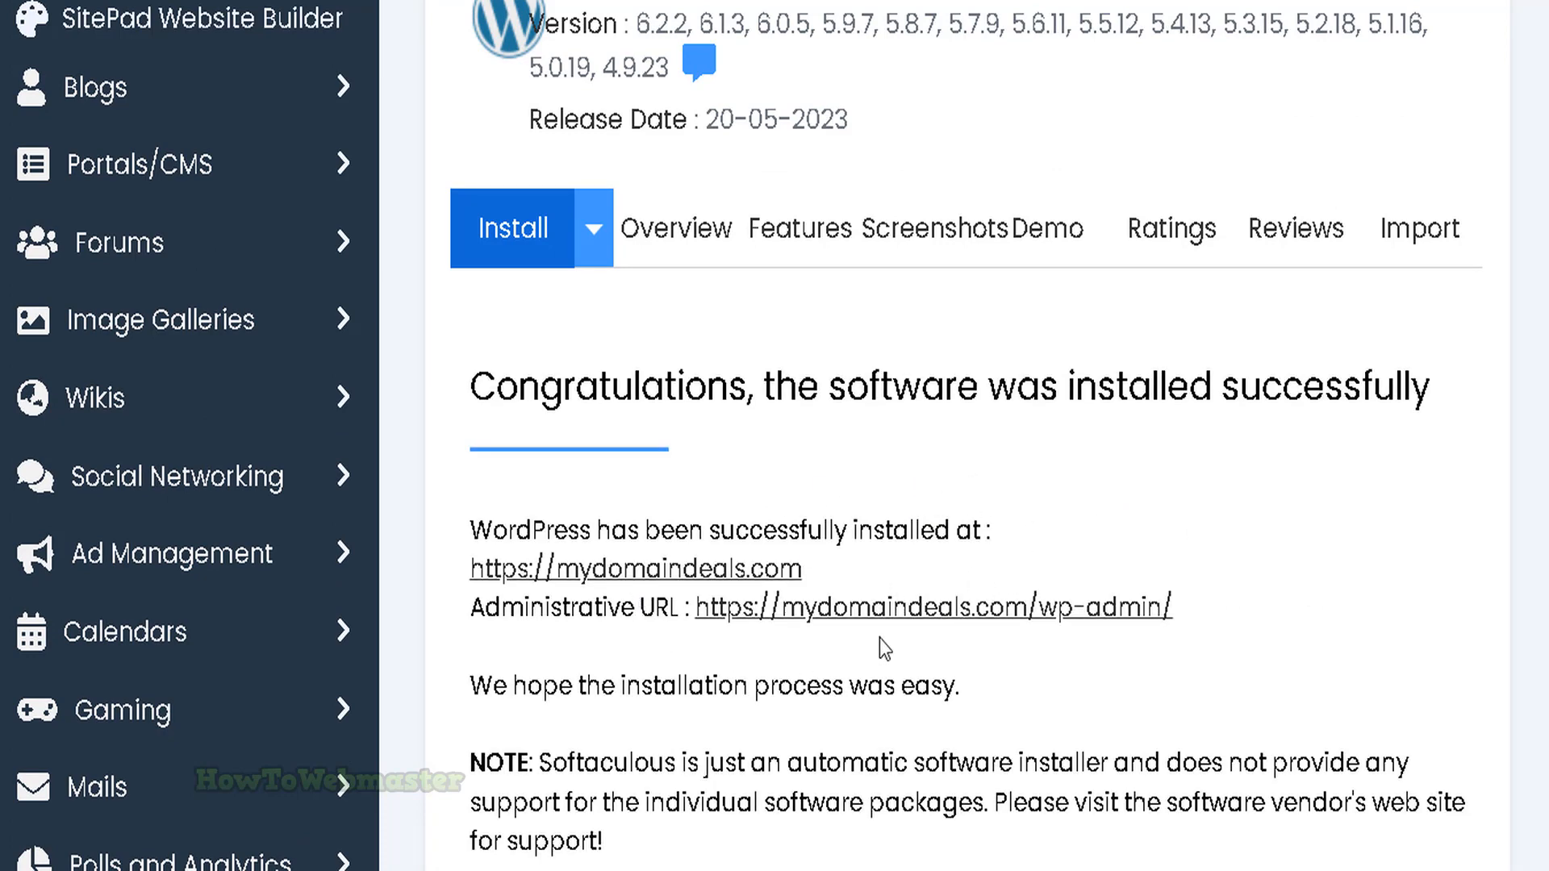
pyautogui.click(1059, 614)
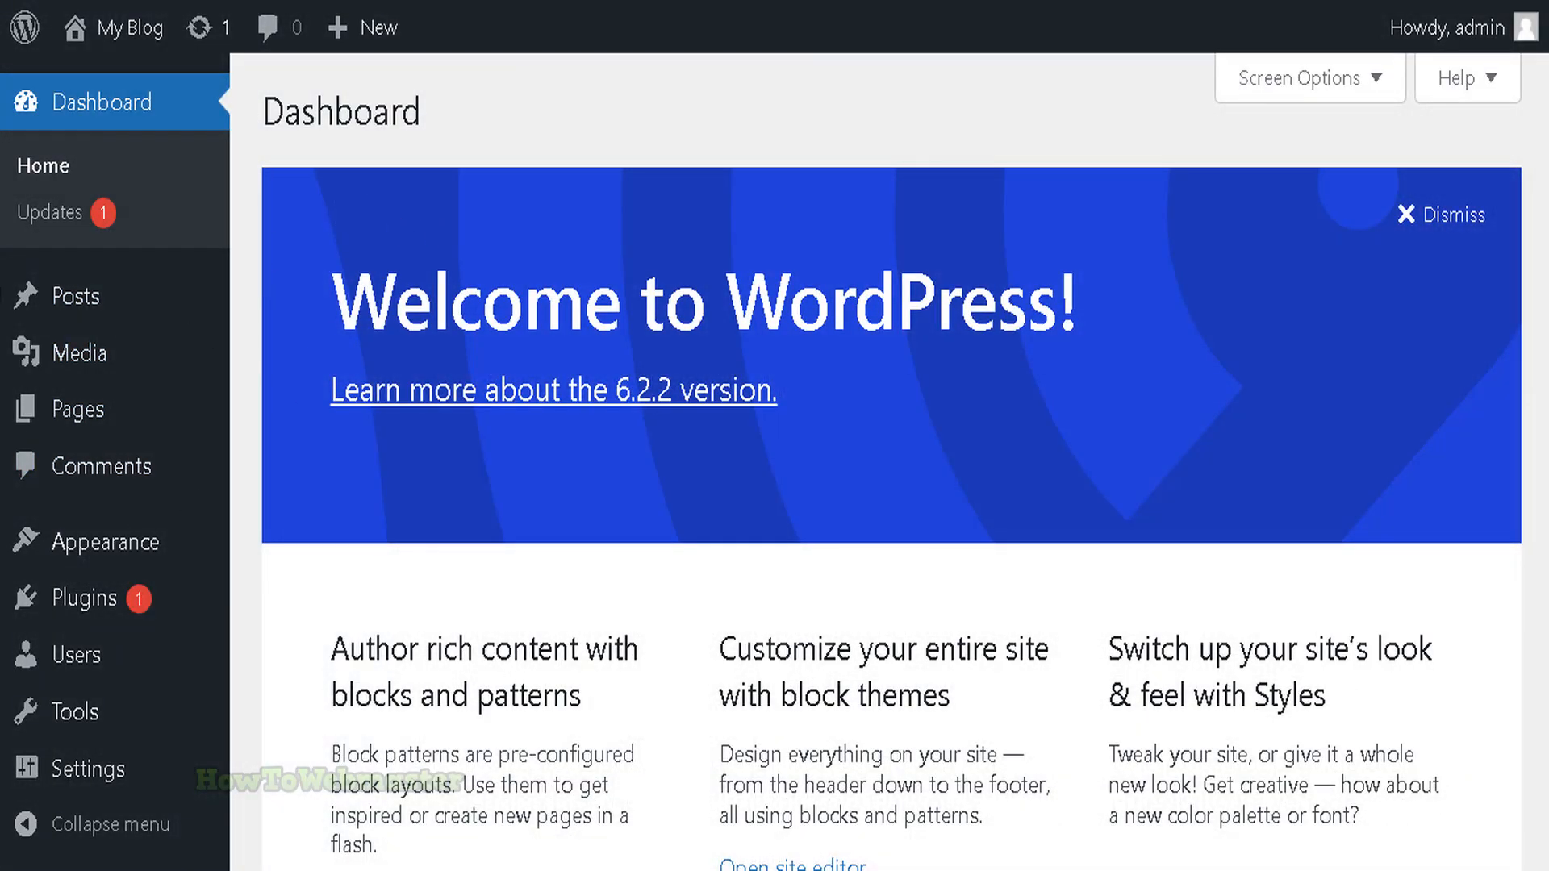
pyautogui.moveTo(81, 599)
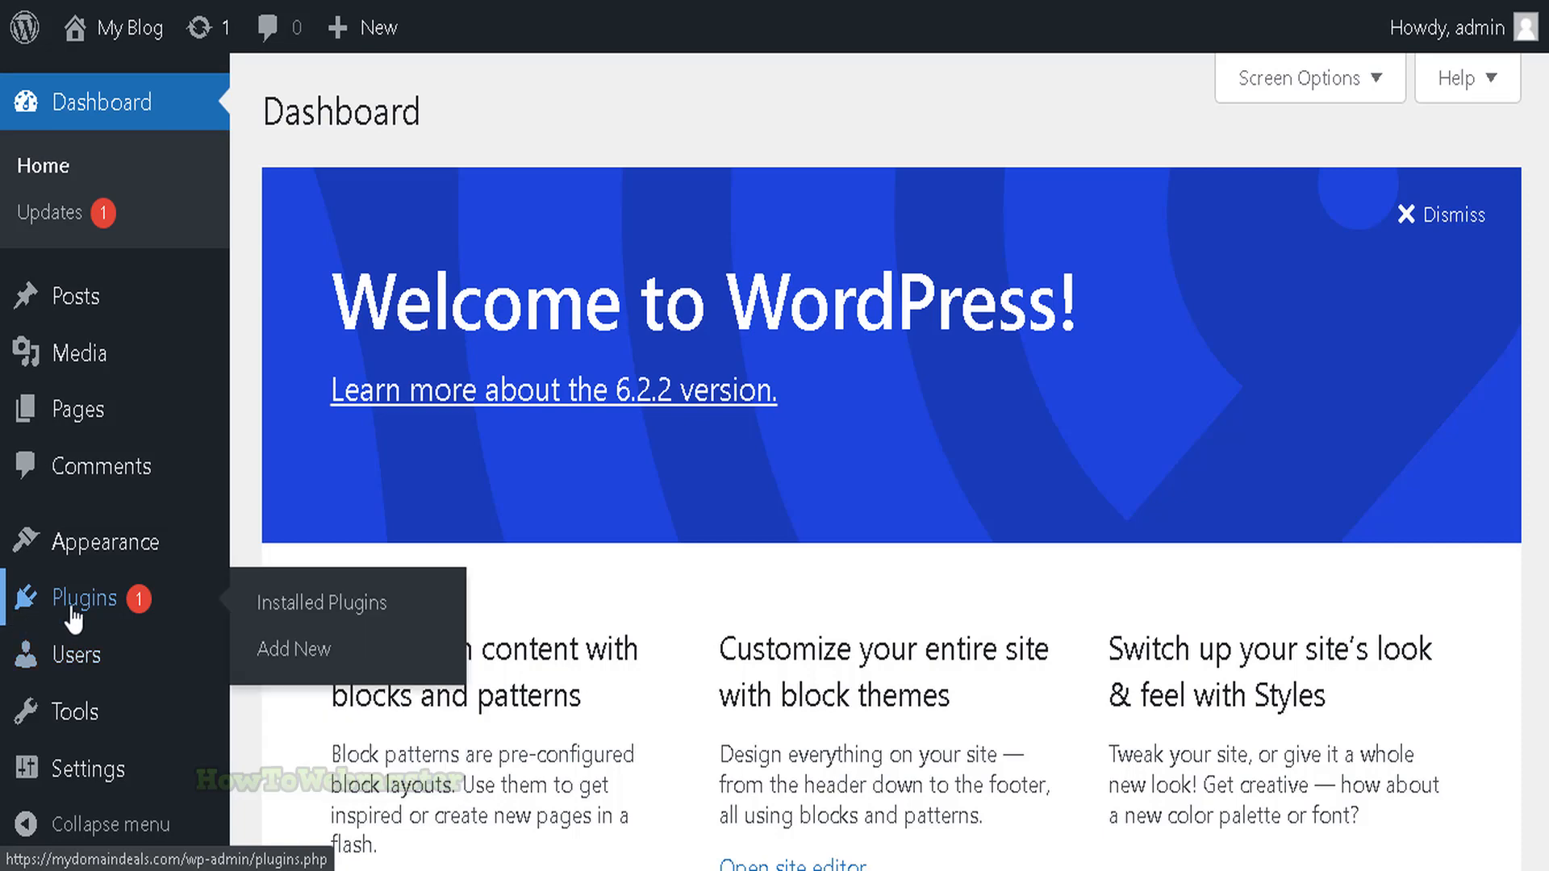
pyautogui.click(318, 655)
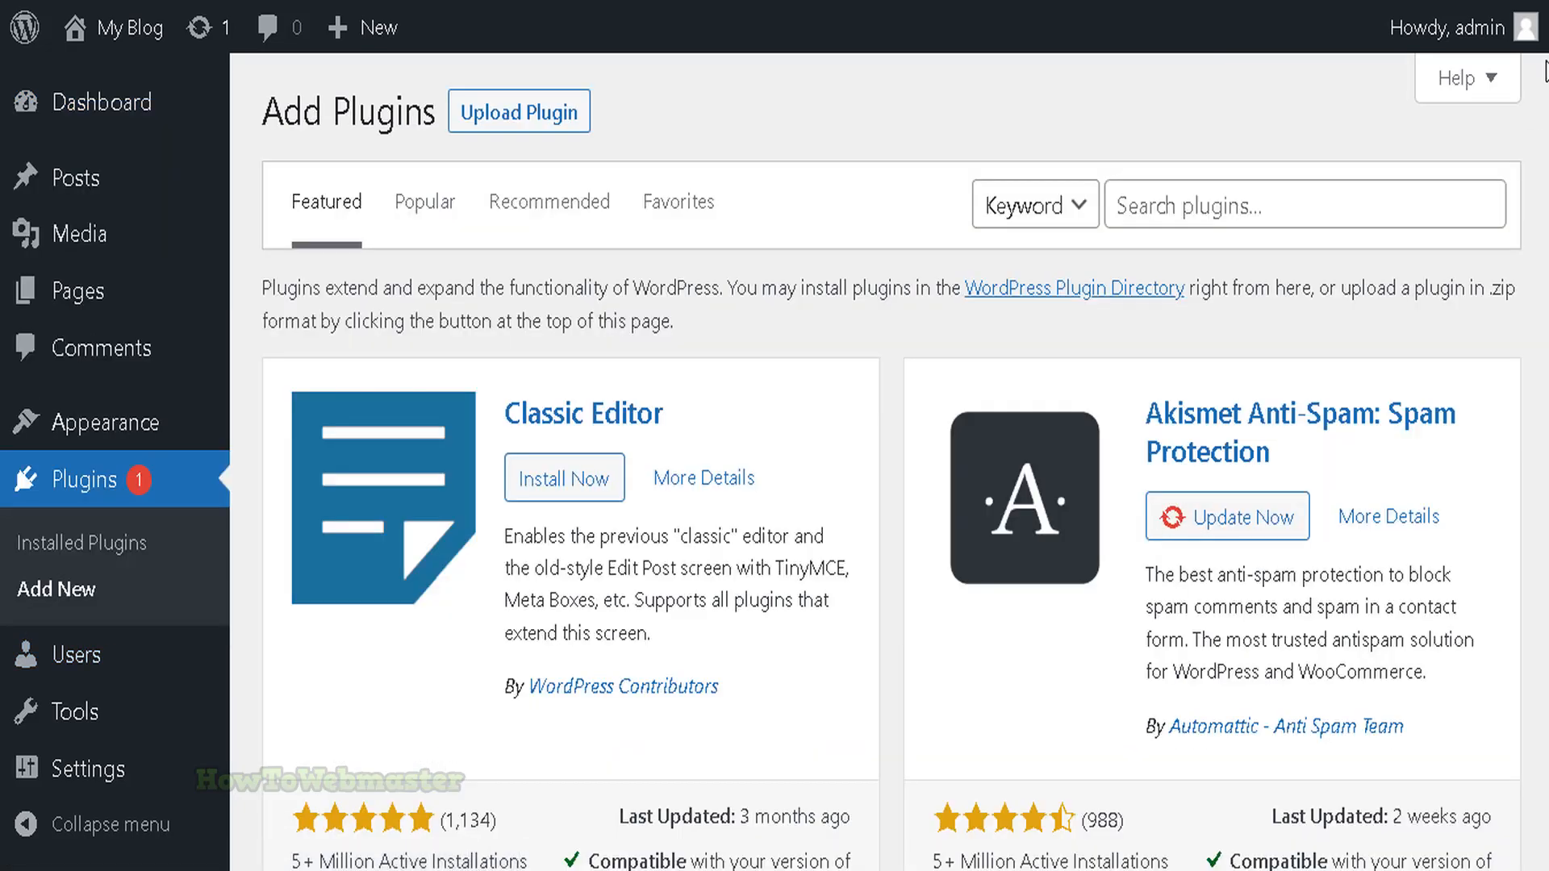
# Search the plugin directory for "wp migration" and install and activate the All-in-One WP Migration plugin
pyautogui.click(1252, 193)
pyautogui.write('wp migration')
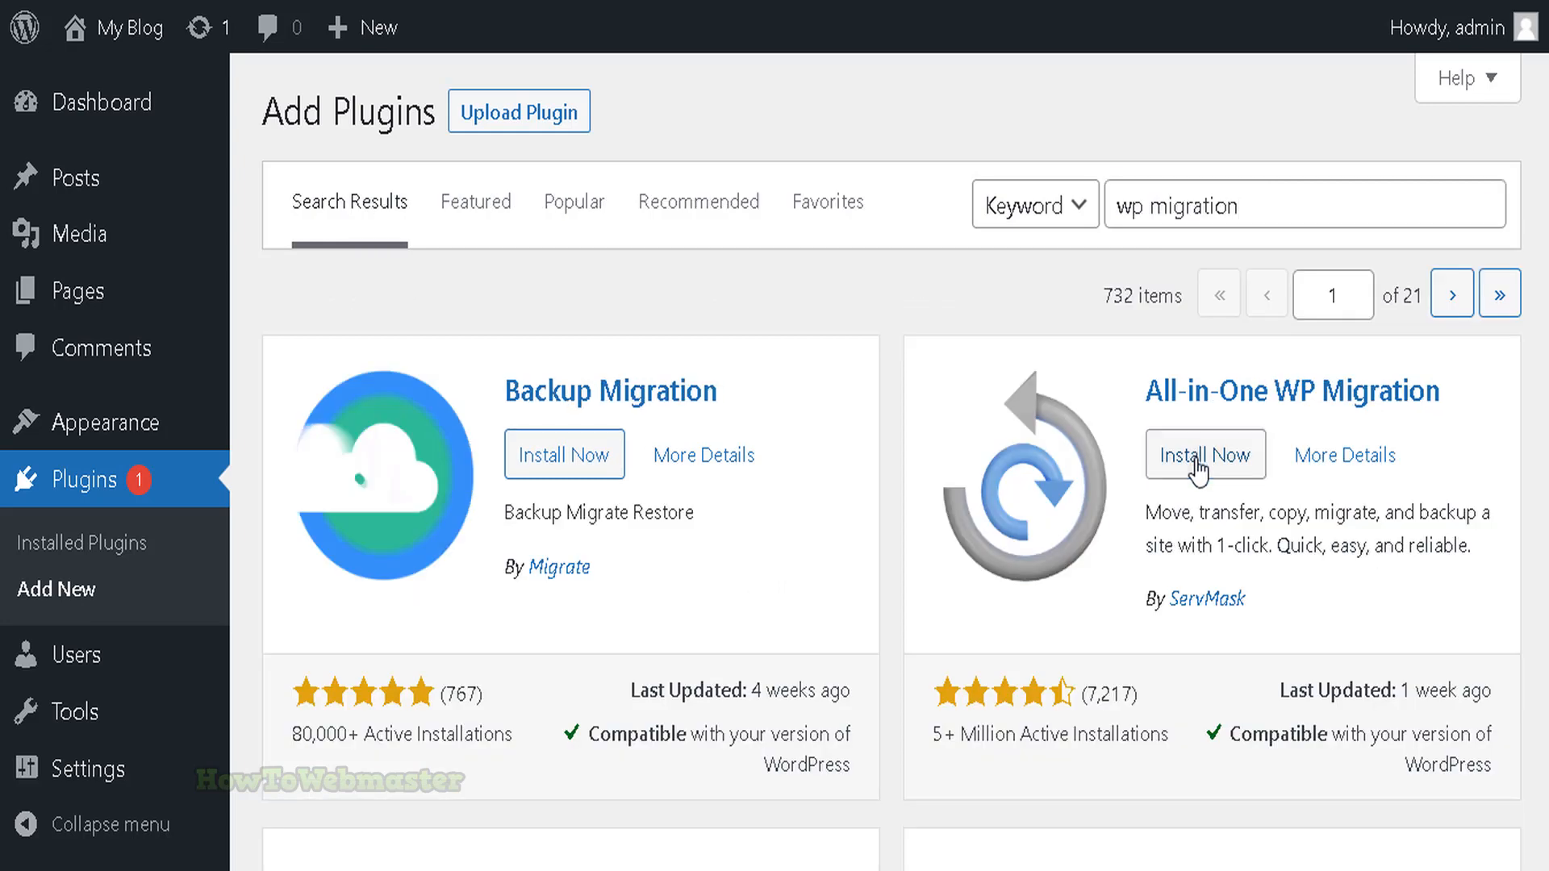
pyautogui.click(1198, 464)
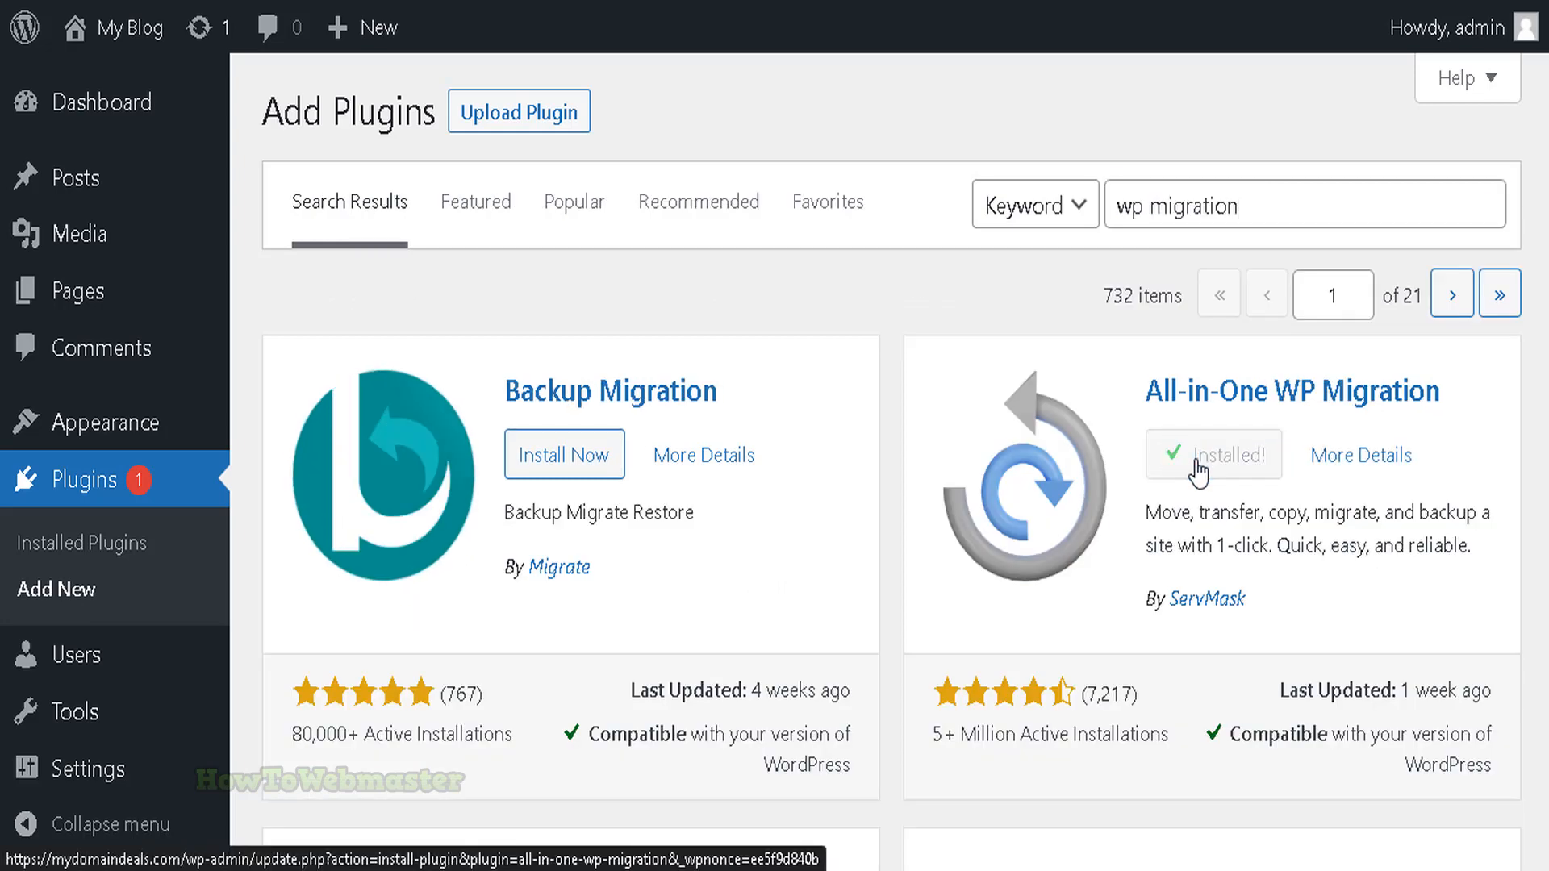
pyautogui.click(1197, 464)
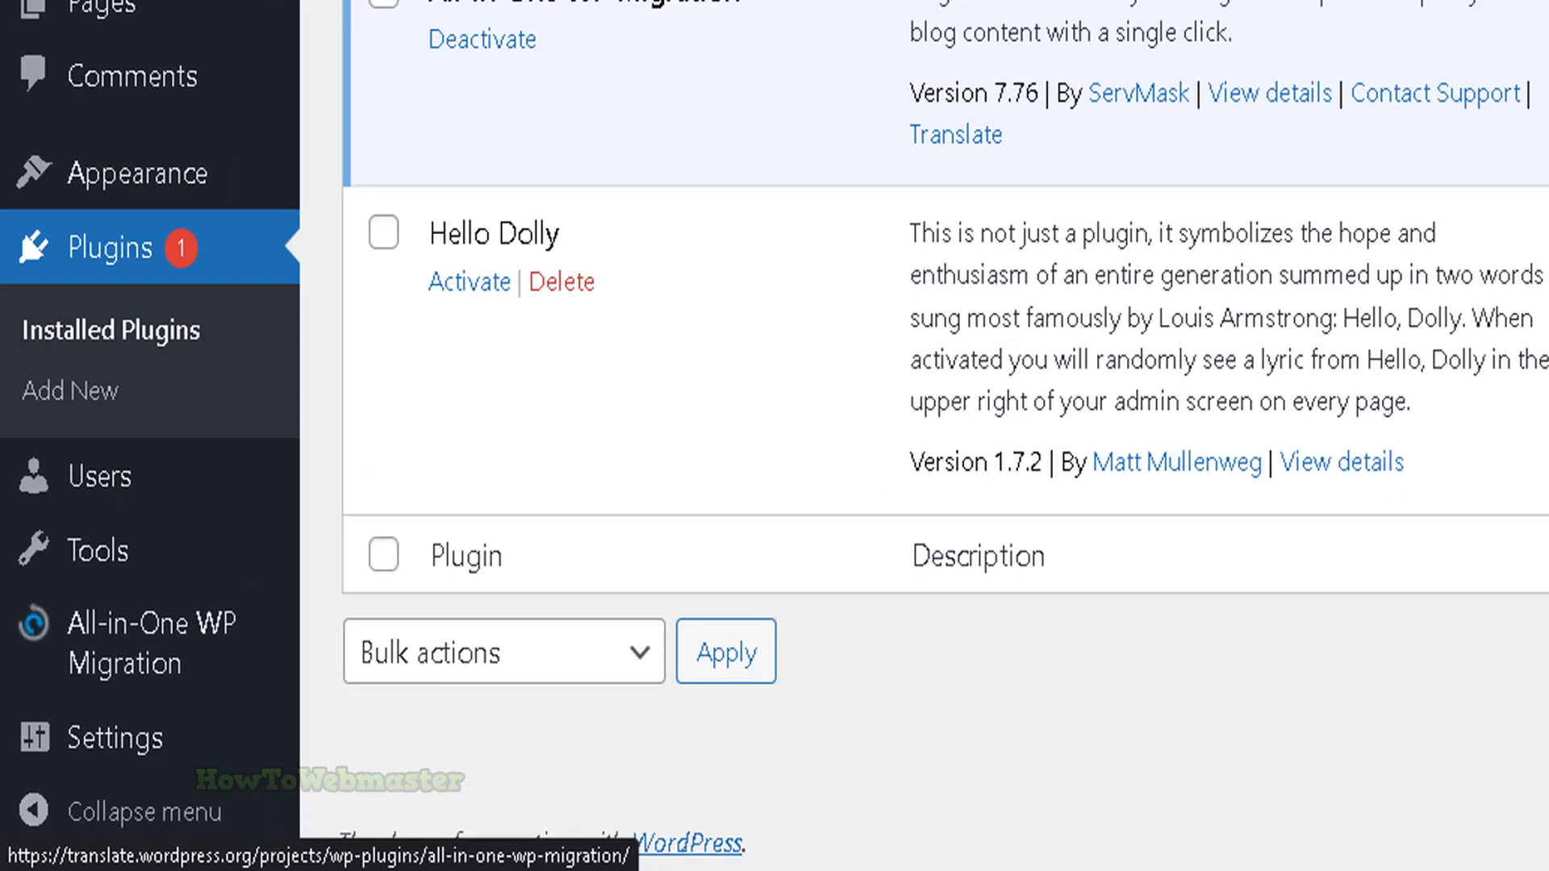
# Open the Import page of the All-in-One WP Migration plugin
pyautogui.moveTo(188, 681)
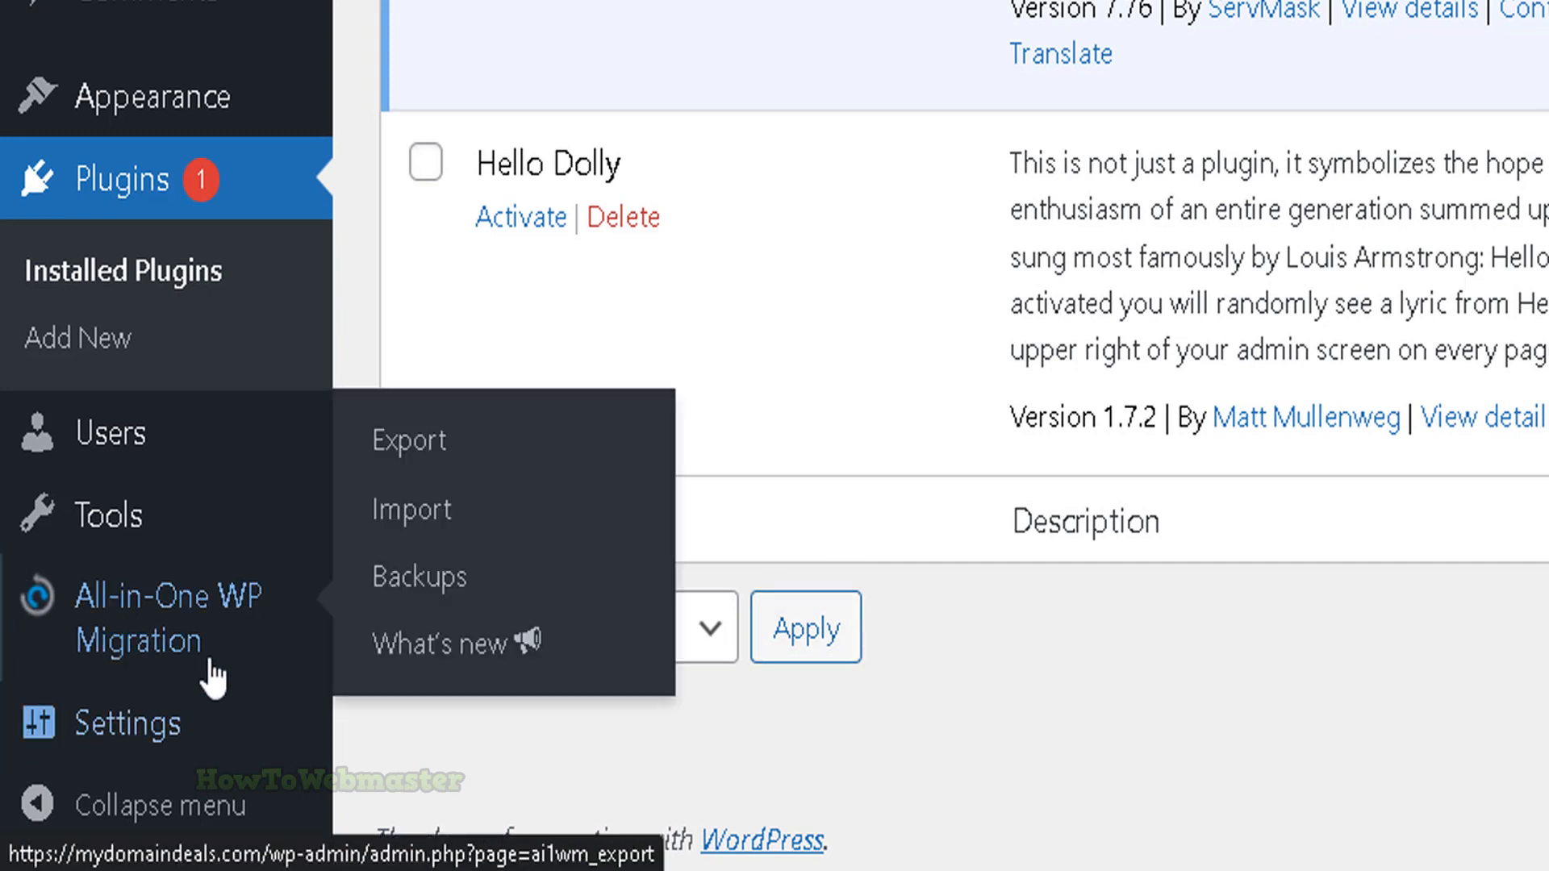
pyautogui.click(165, 645)
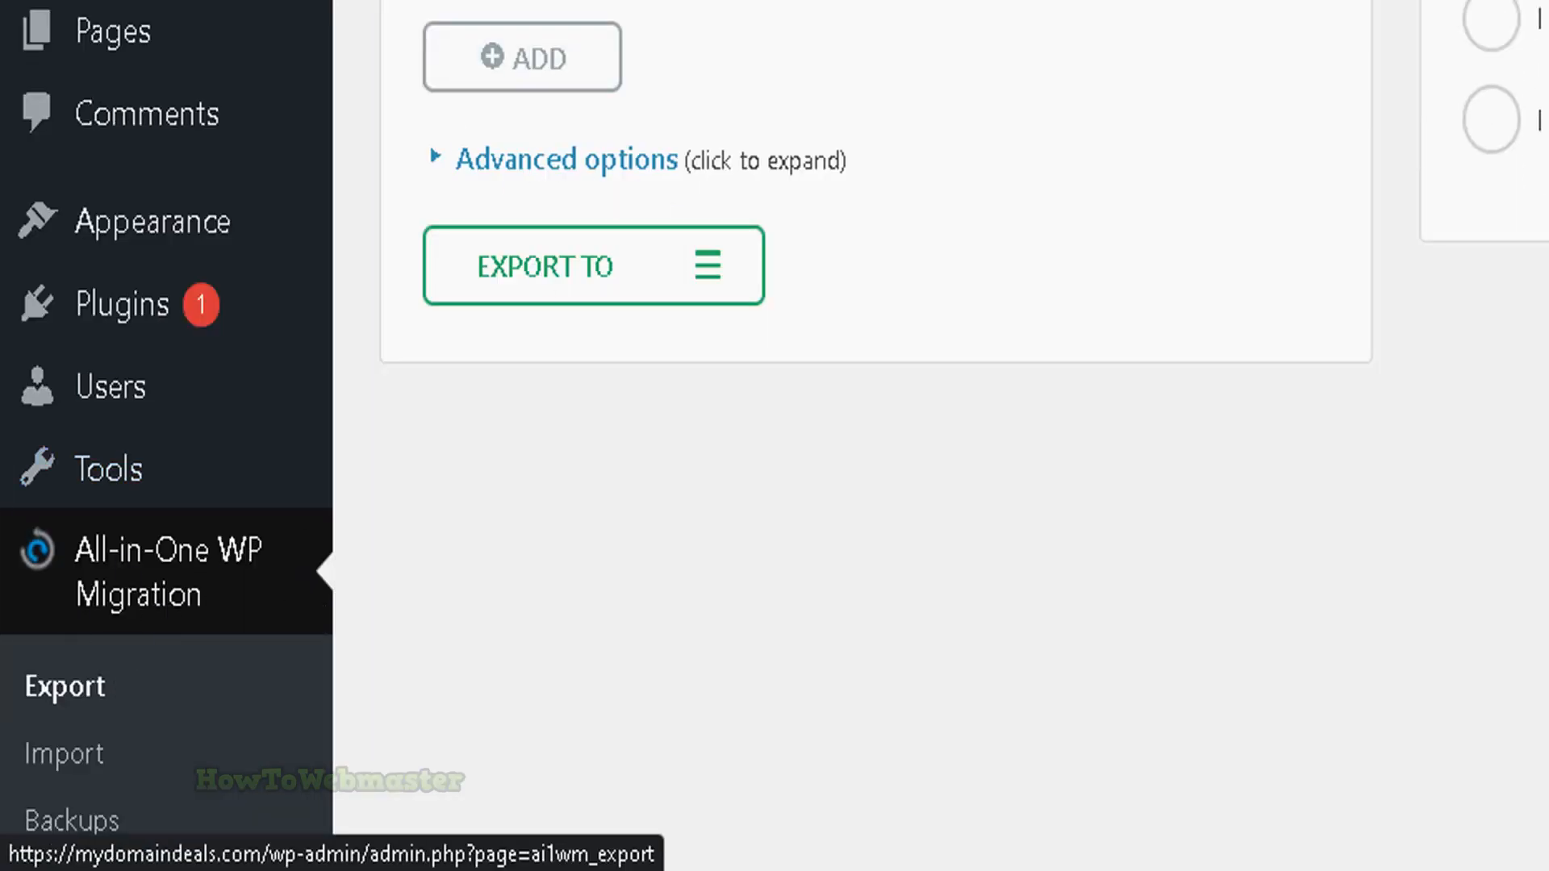
pyautogui.scroll(-3, 855, 435)
pyautogui.hotkey('ctrl', '+')
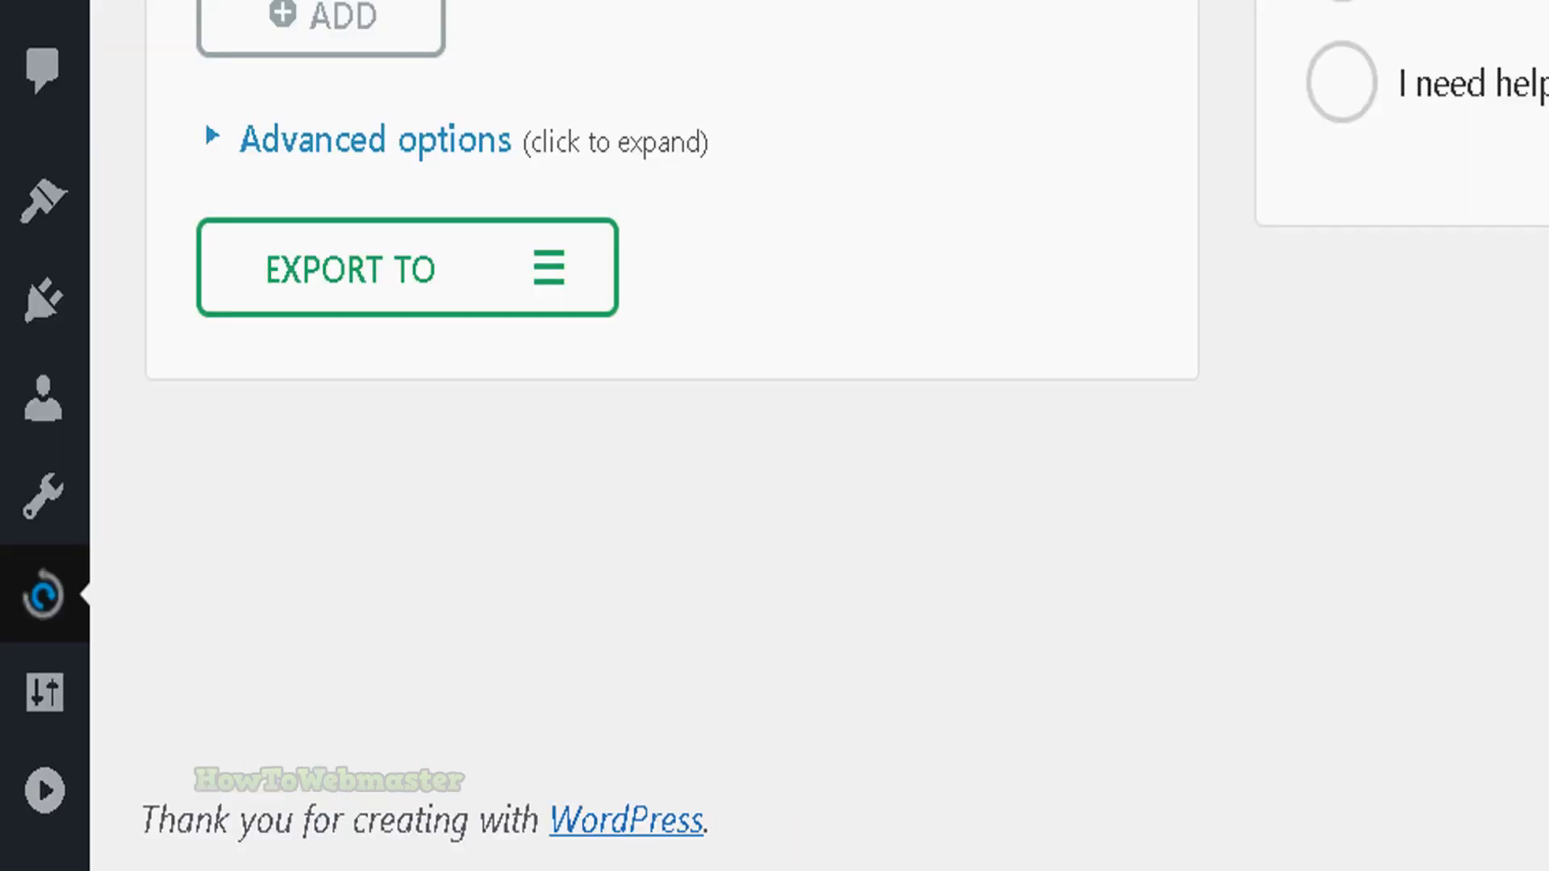
pyautogui.hotkey('ctrl', '+')
pyautogui.hotkey('ctrl', '-')
pyautogui.moveTo(55, 605)
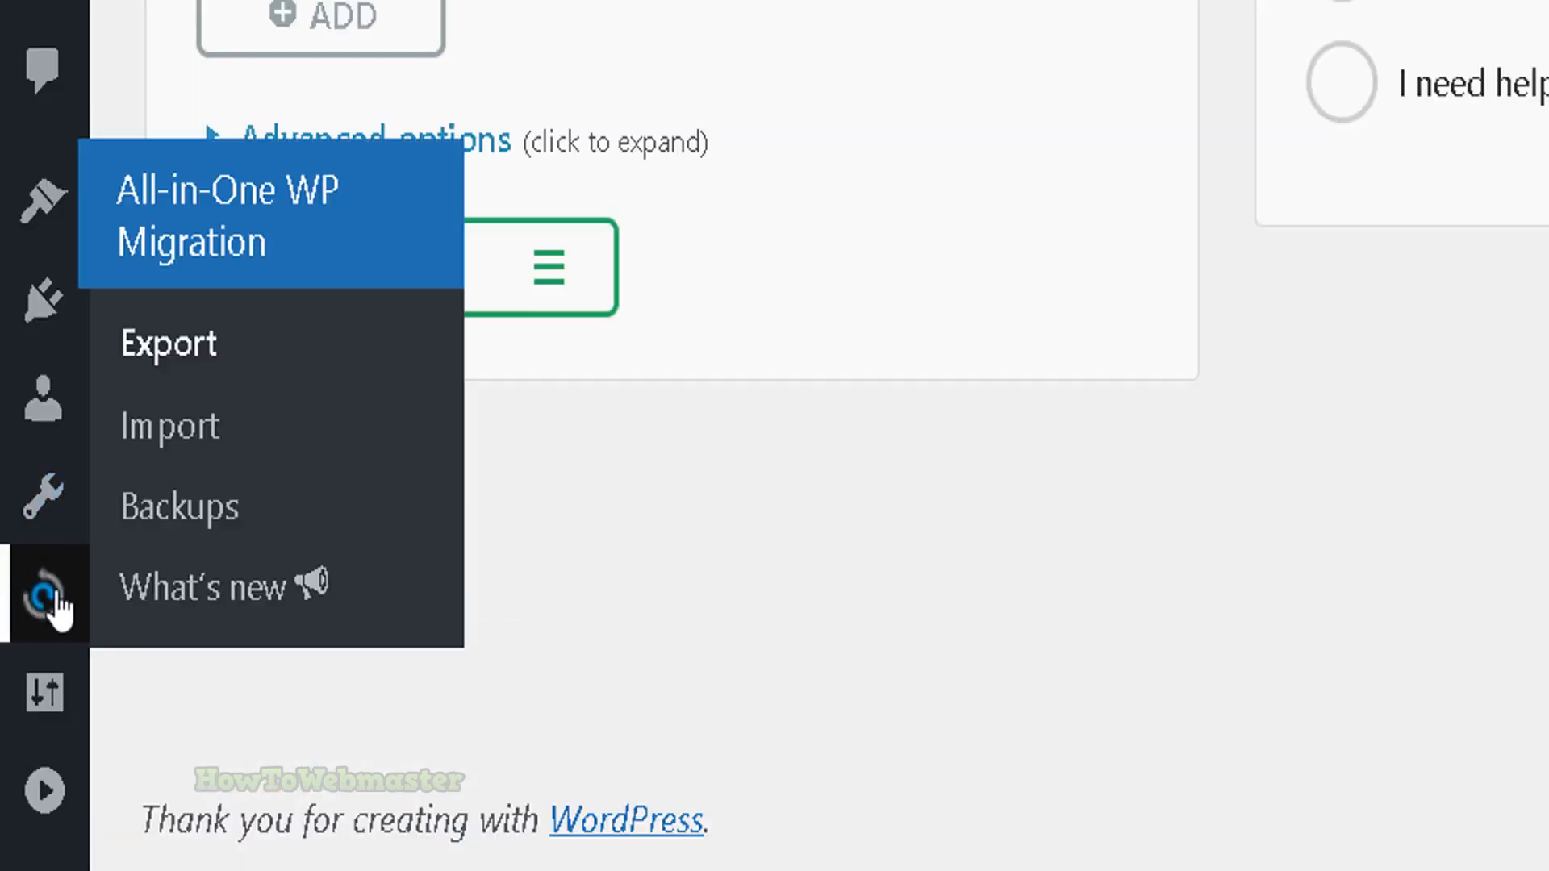
pyautogui.click(197, 440)
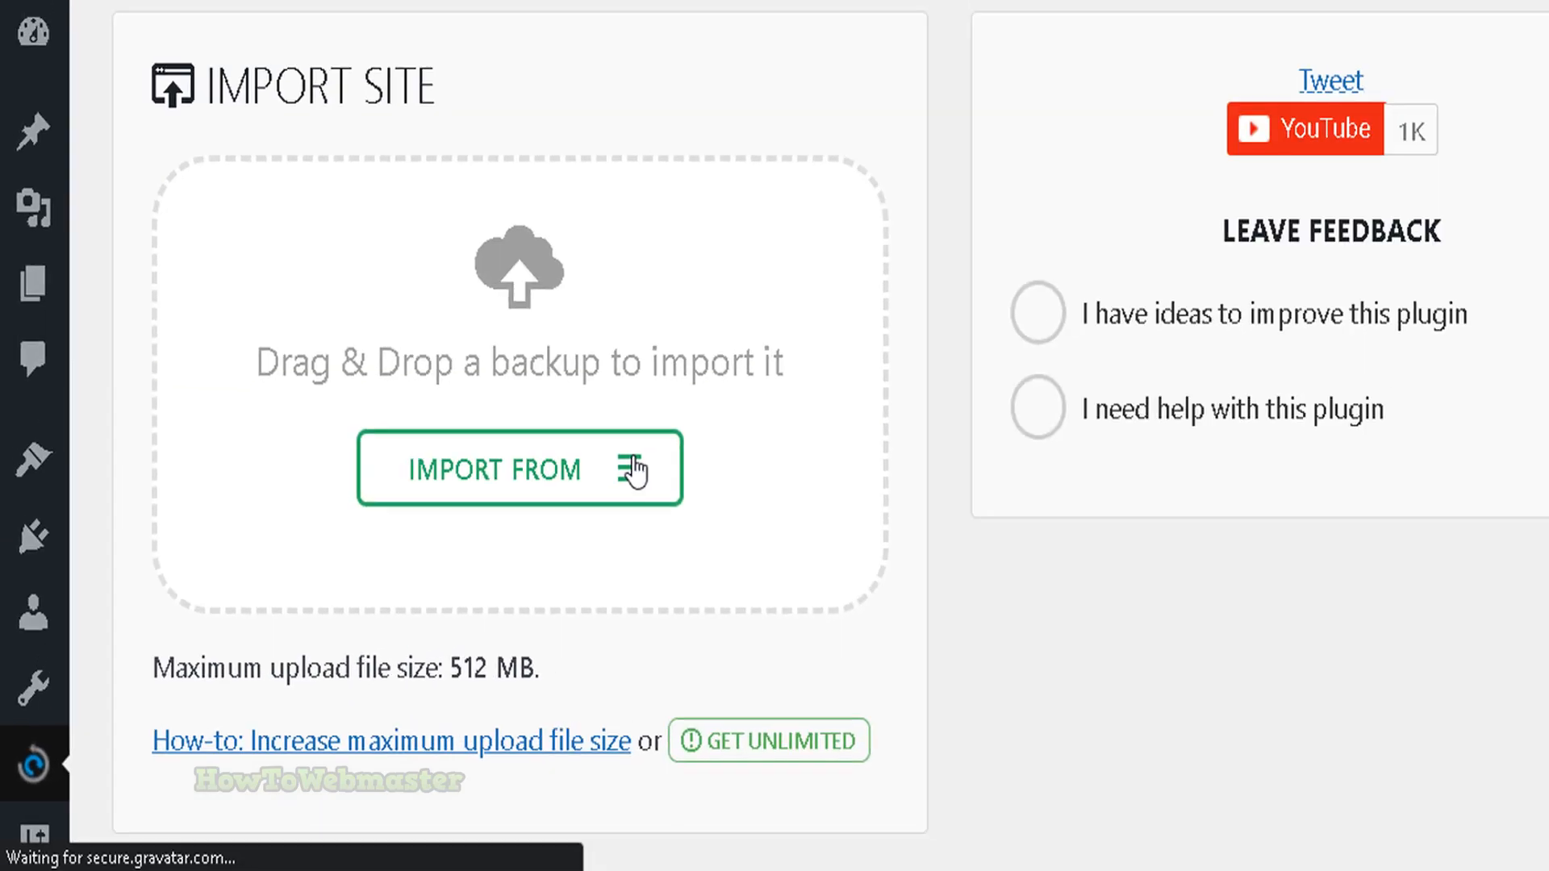
pyautogui.hotkey('ctrl', '-')
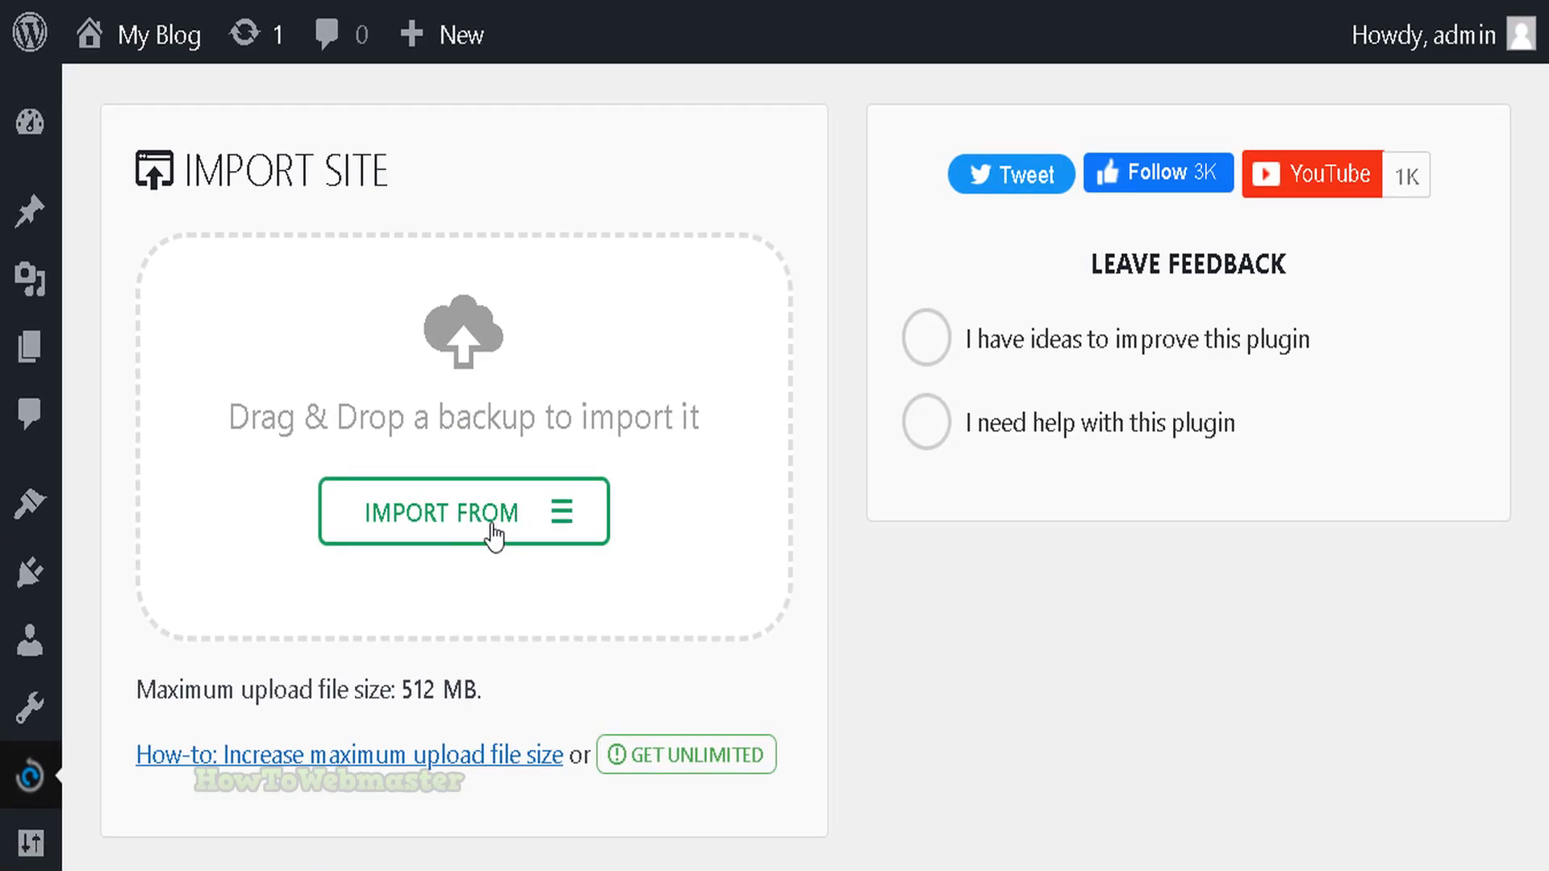
pyautogui.click(539, 528)
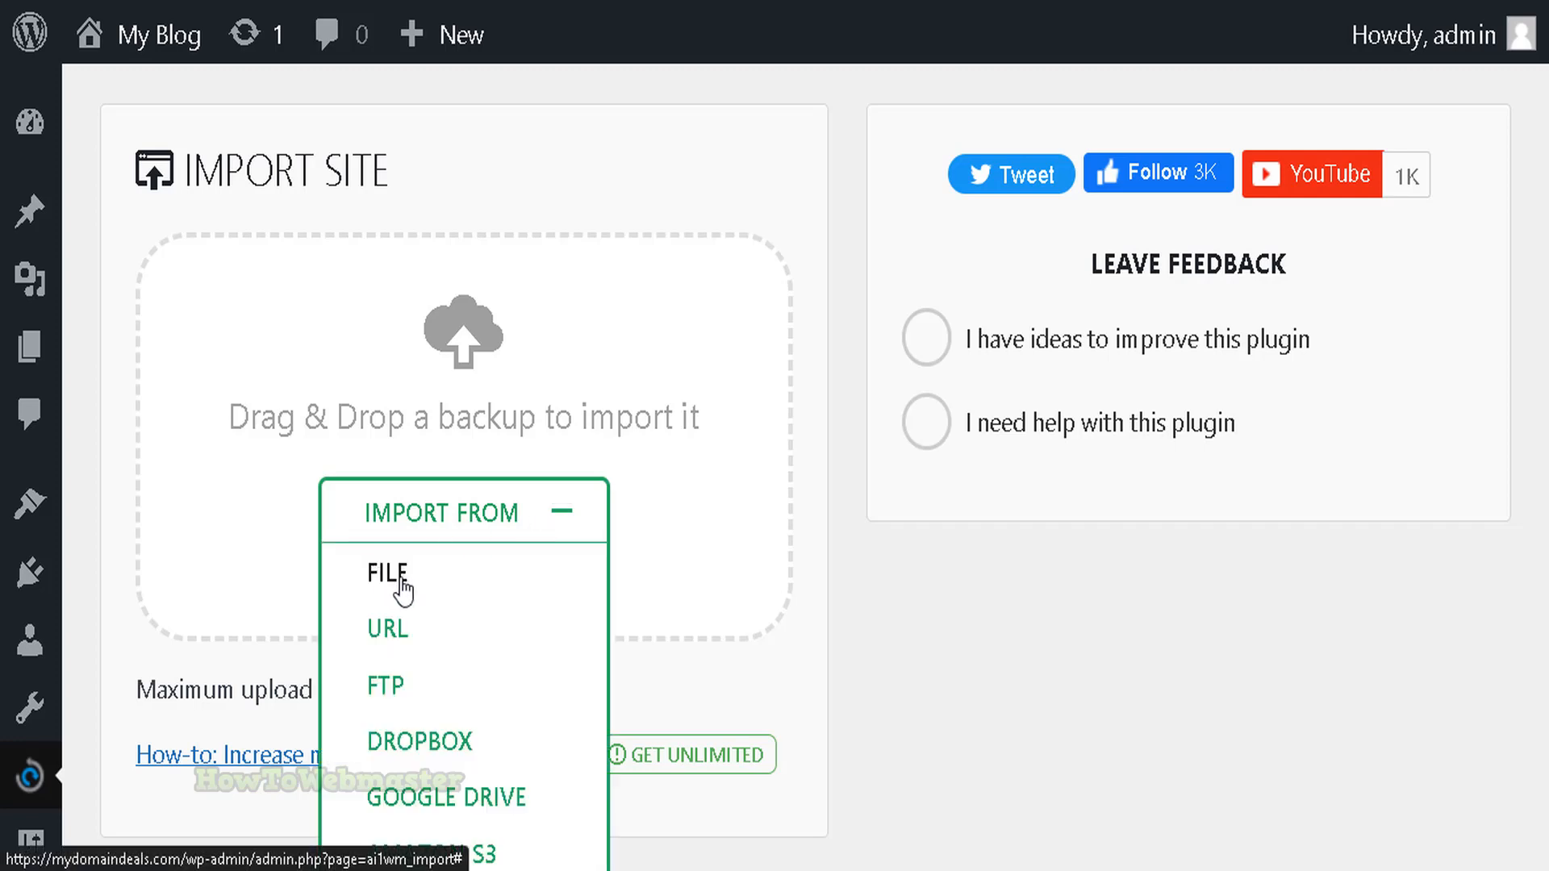
pyautogui.click(401, 592)
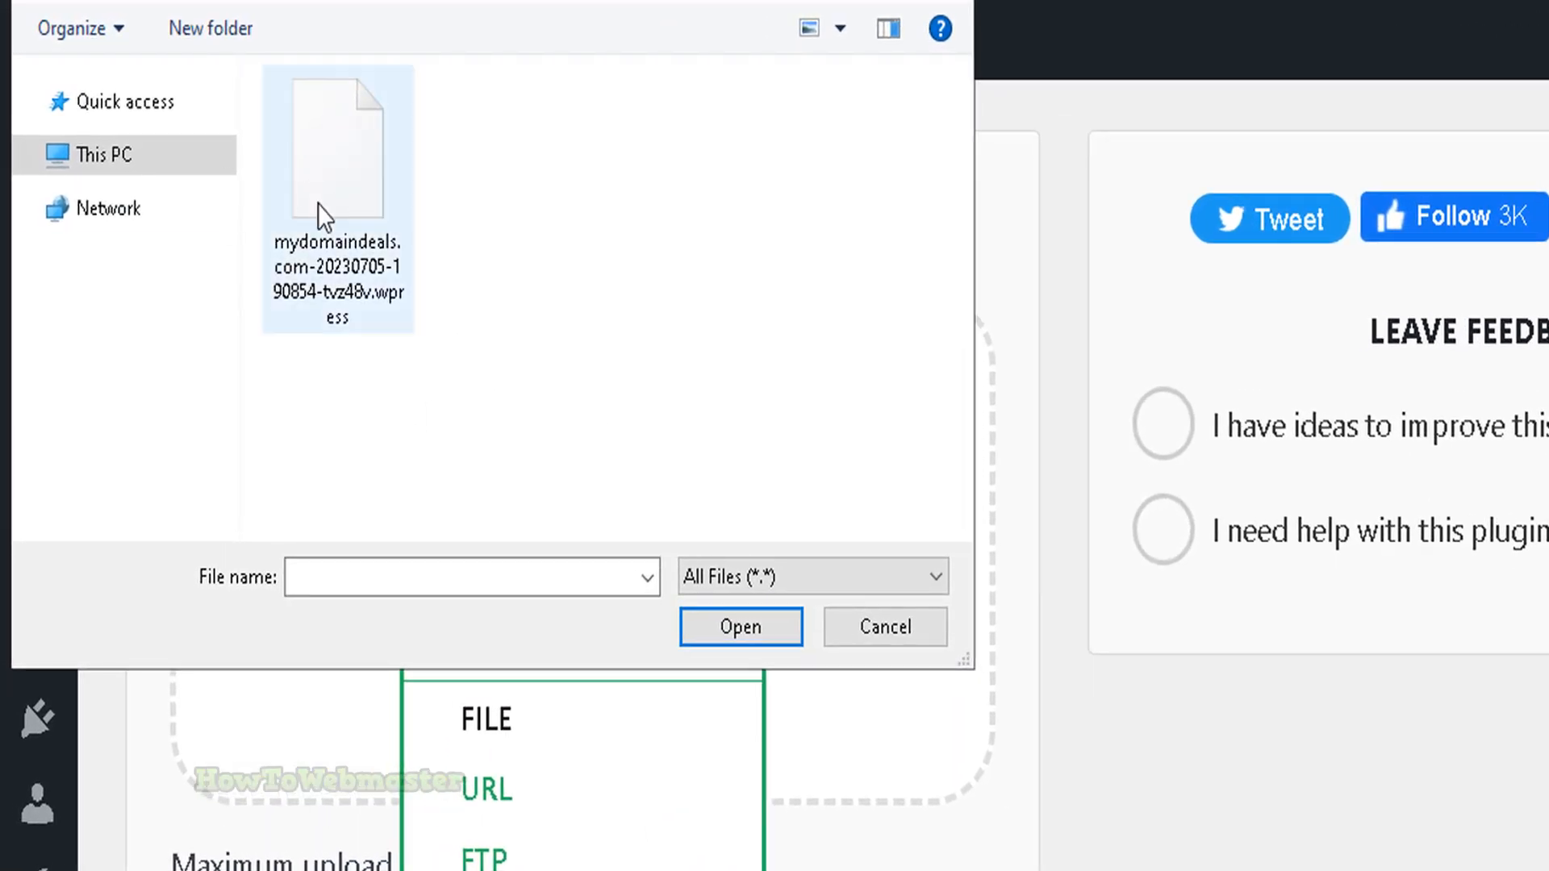
pyautogui.click(354, 205)
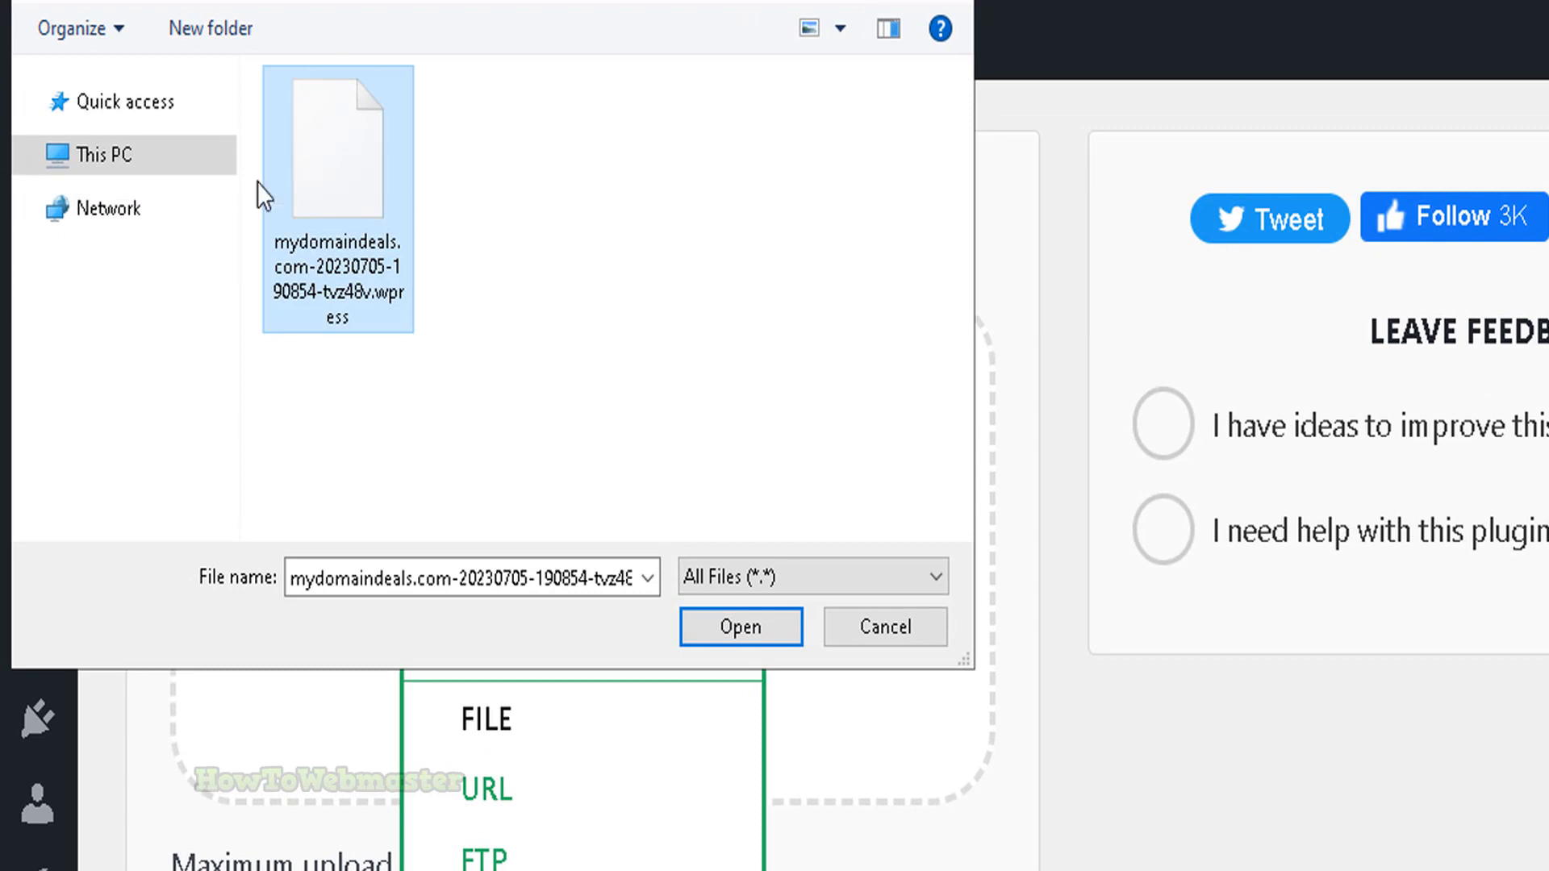
pyautogui.click(738, 620)
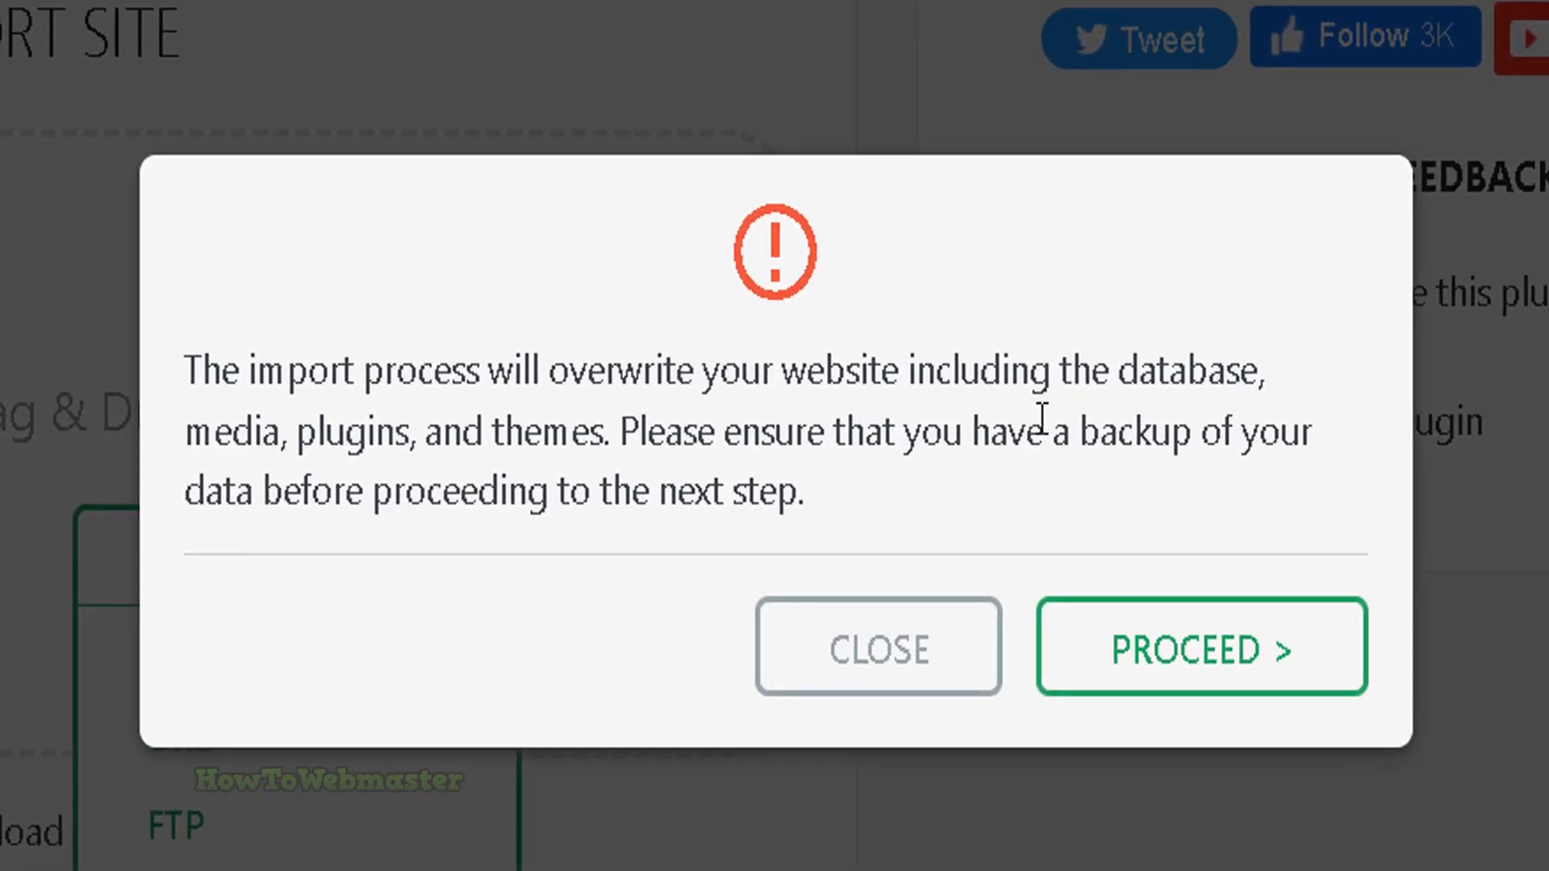
# Proceed with the import, letting it overwrite the new site's database, media, plugins and themes
pyautogui.moveTo(286, 379); pyautogui.dragTo(758, 359)
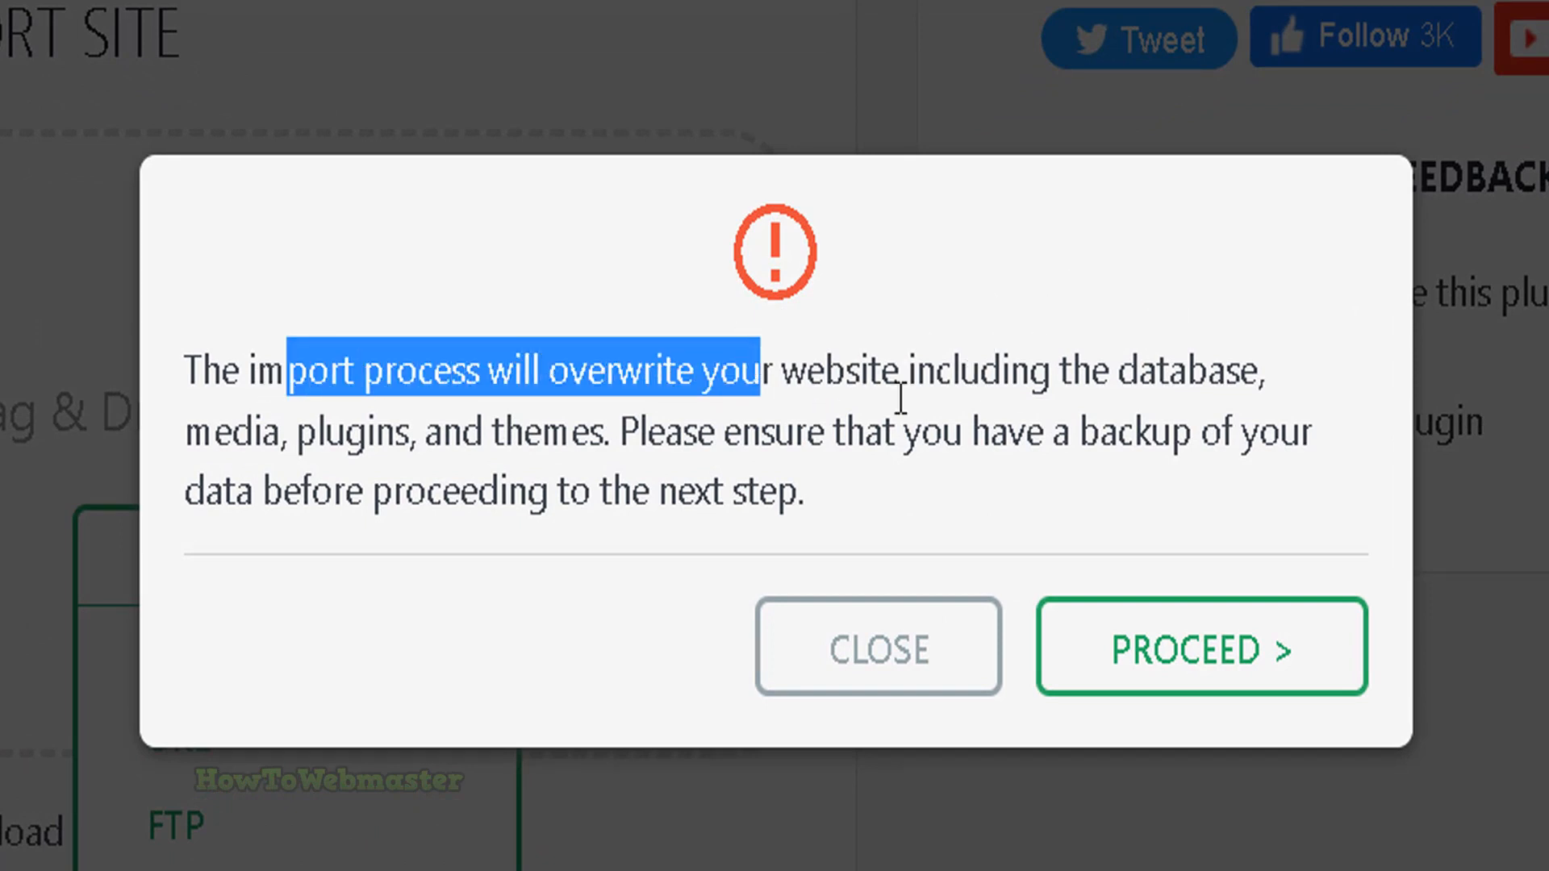
pyautogui.click(1231, 674)
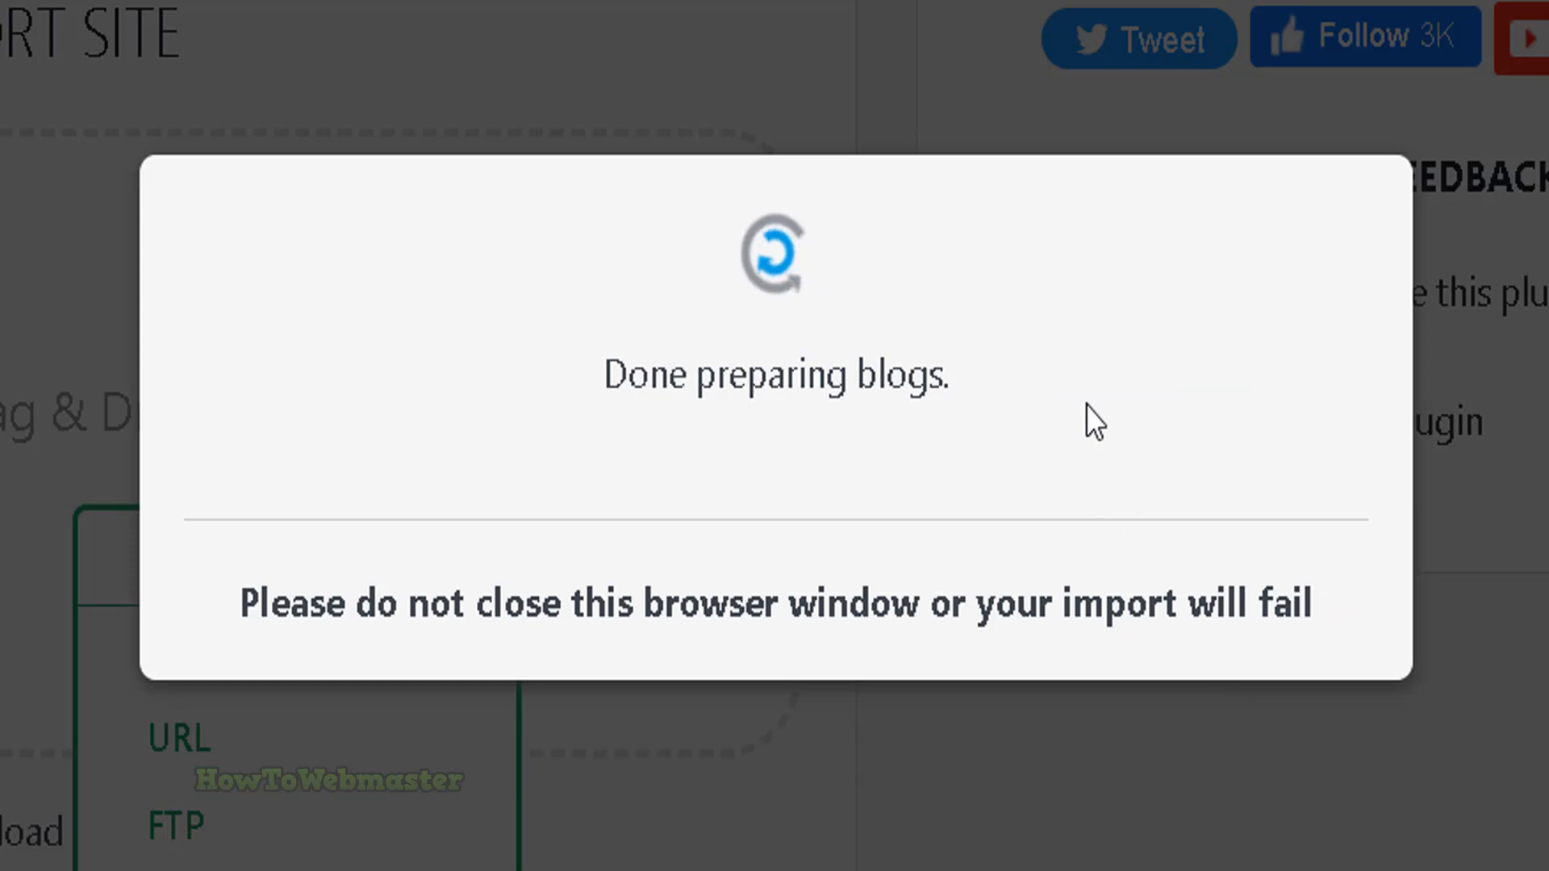
pyautogui.moveTo(317, 250); pyautogui.dragTo(1246, 254)
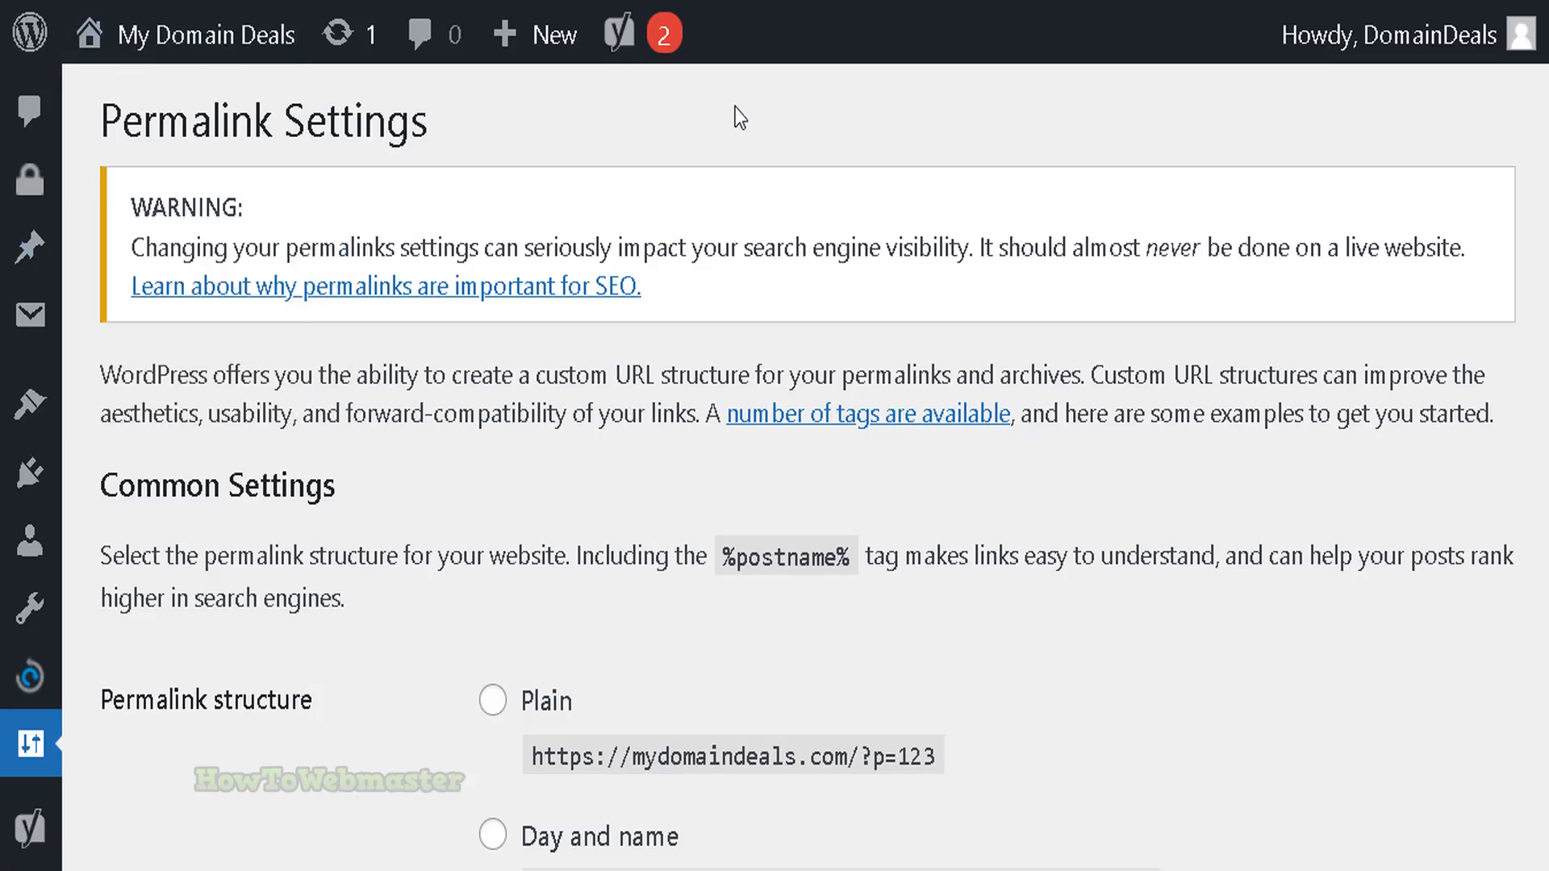
# Save the imported site's permalink settings with the Post name structure kept, and finish the import
pyautogui.scroll(-10, 1497, 145)
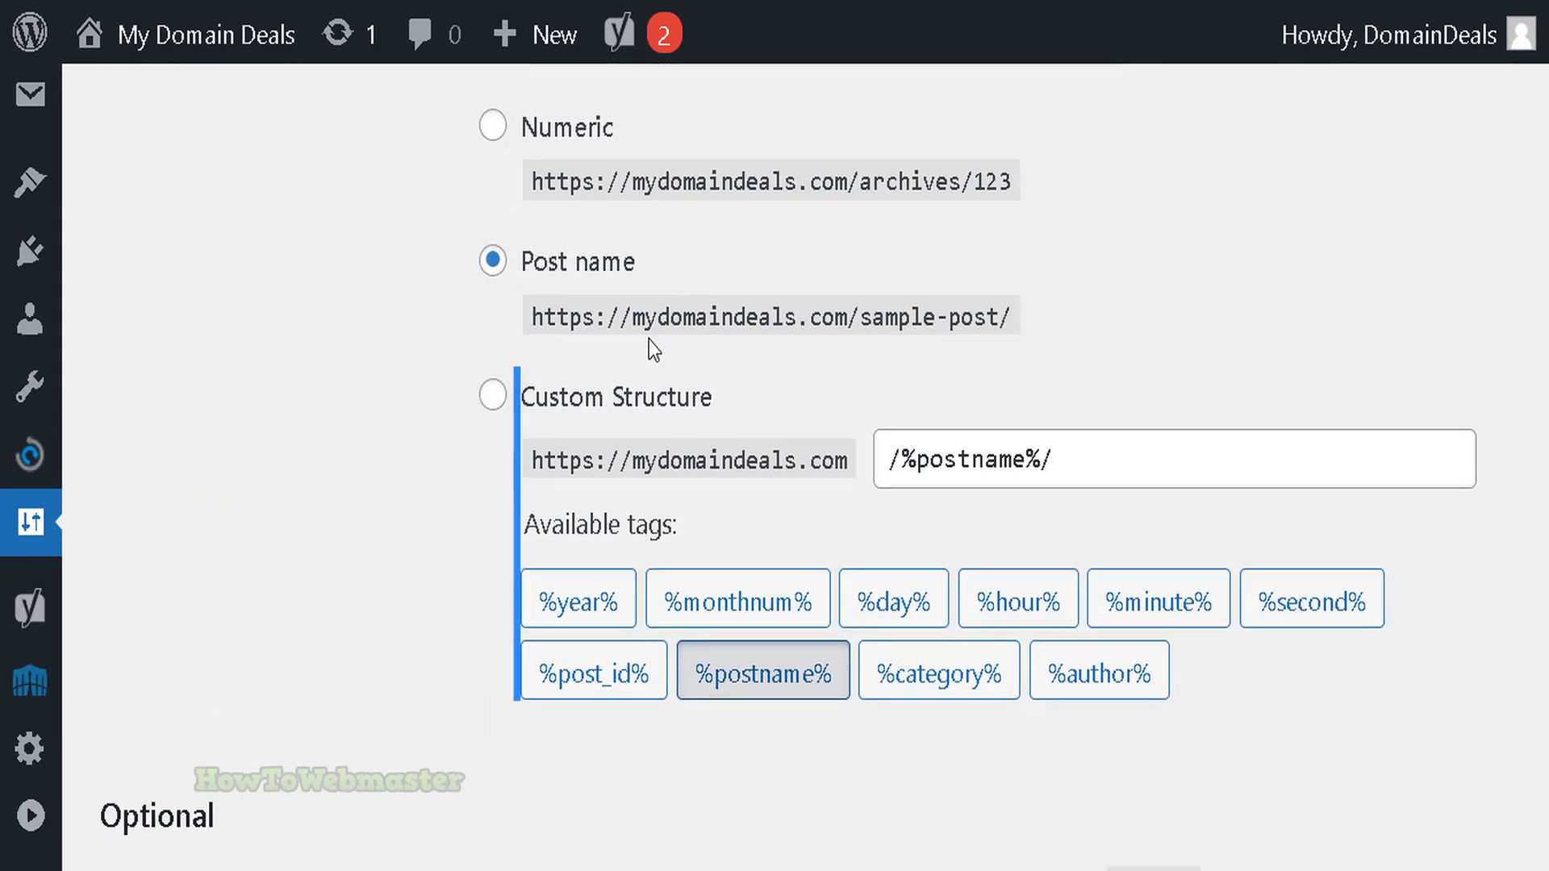
pyautogui.scroll(-7, 437, 76)
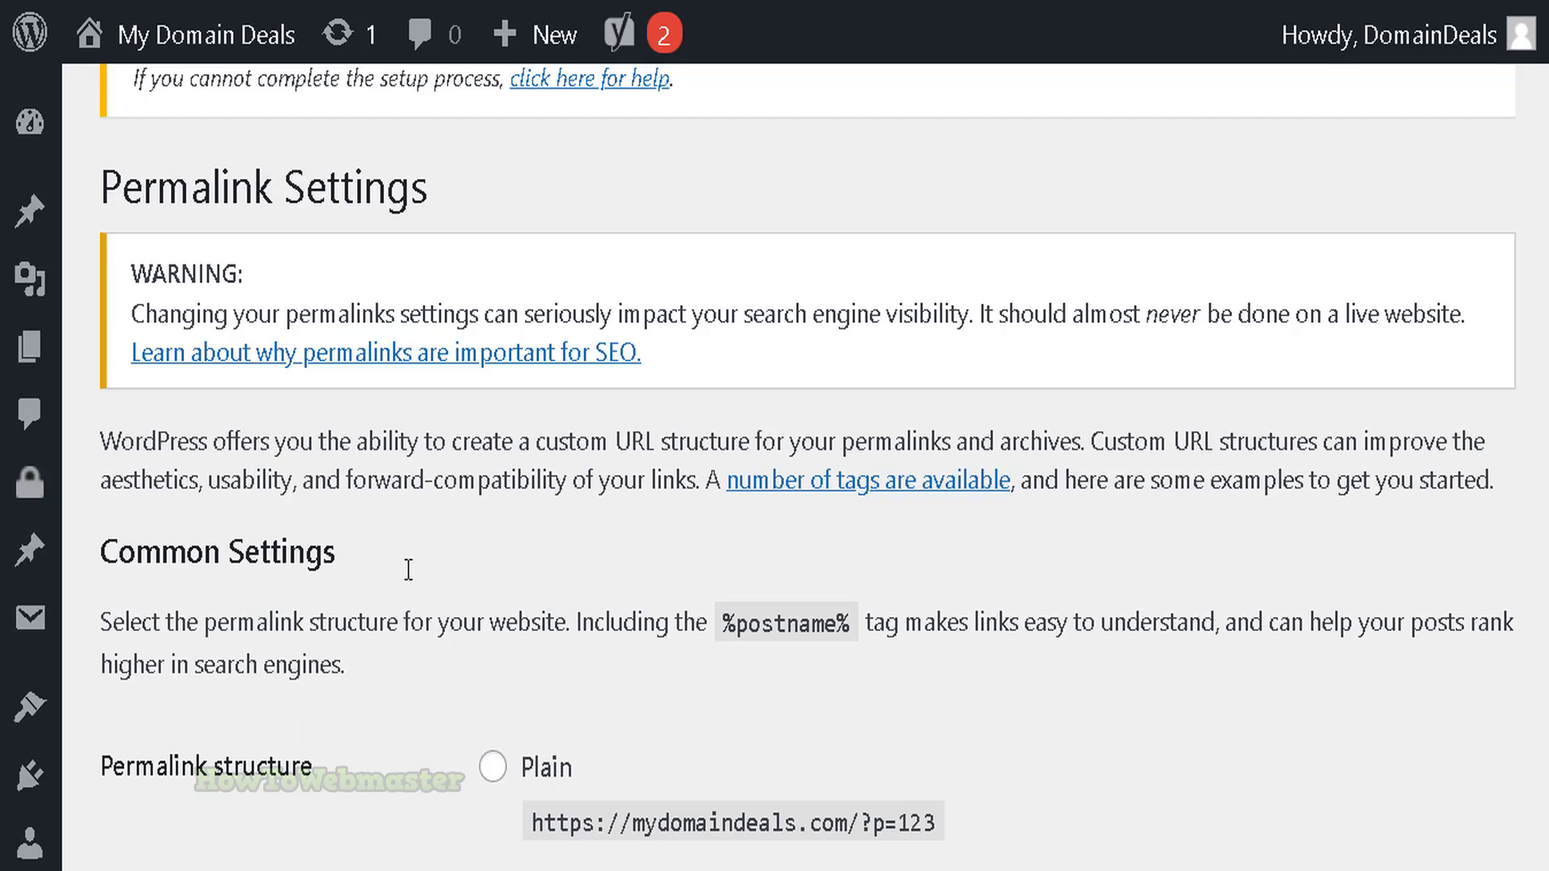
pyautogui.scroll(-9, 519, 227)
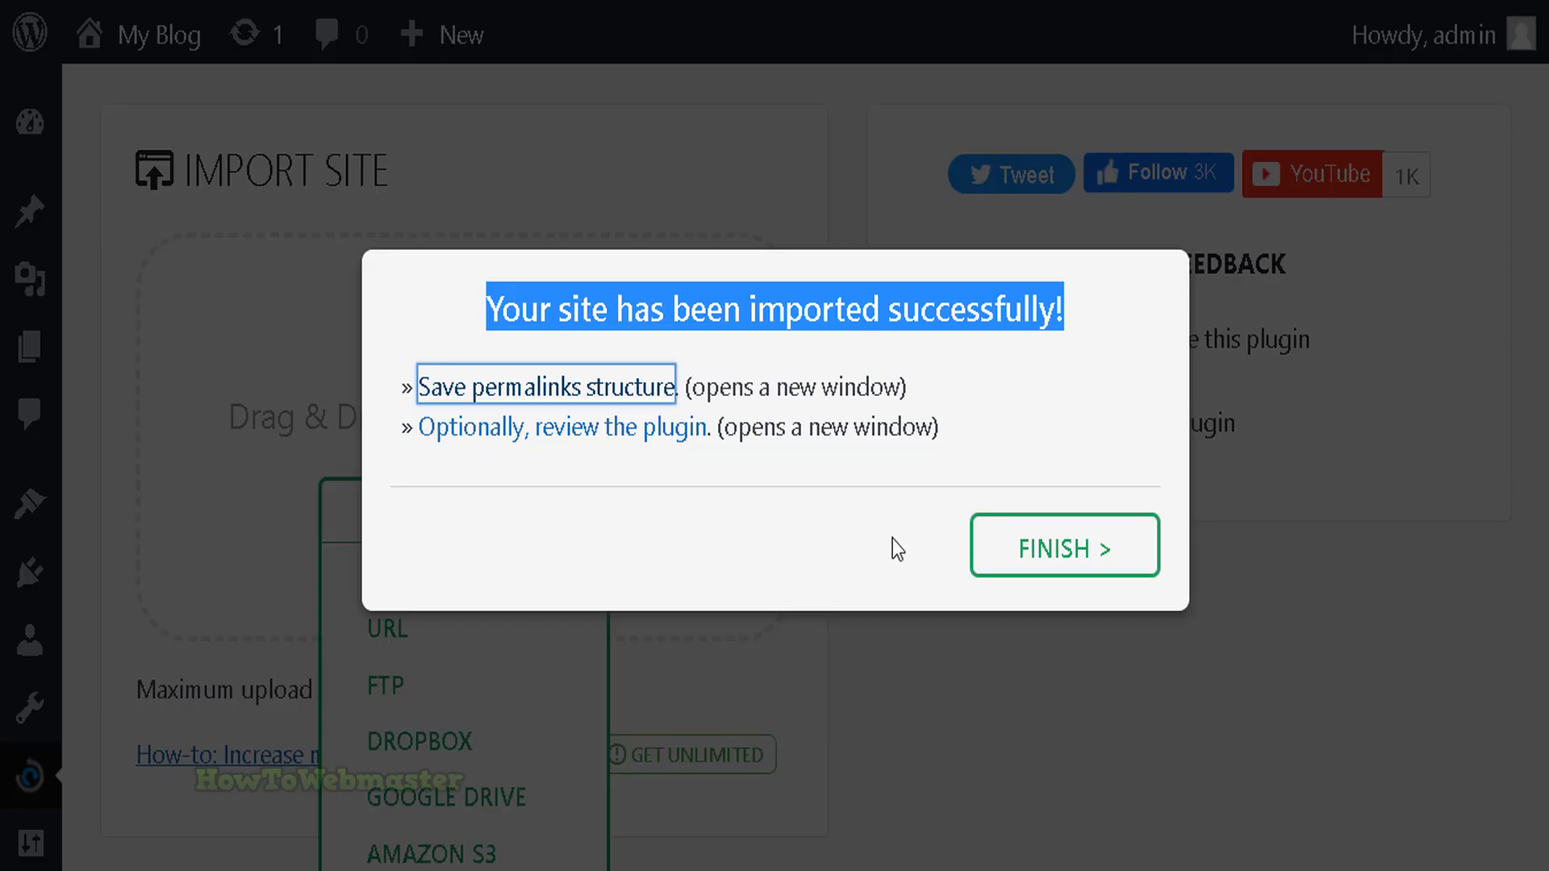
pyautogui.click(1099, 570)
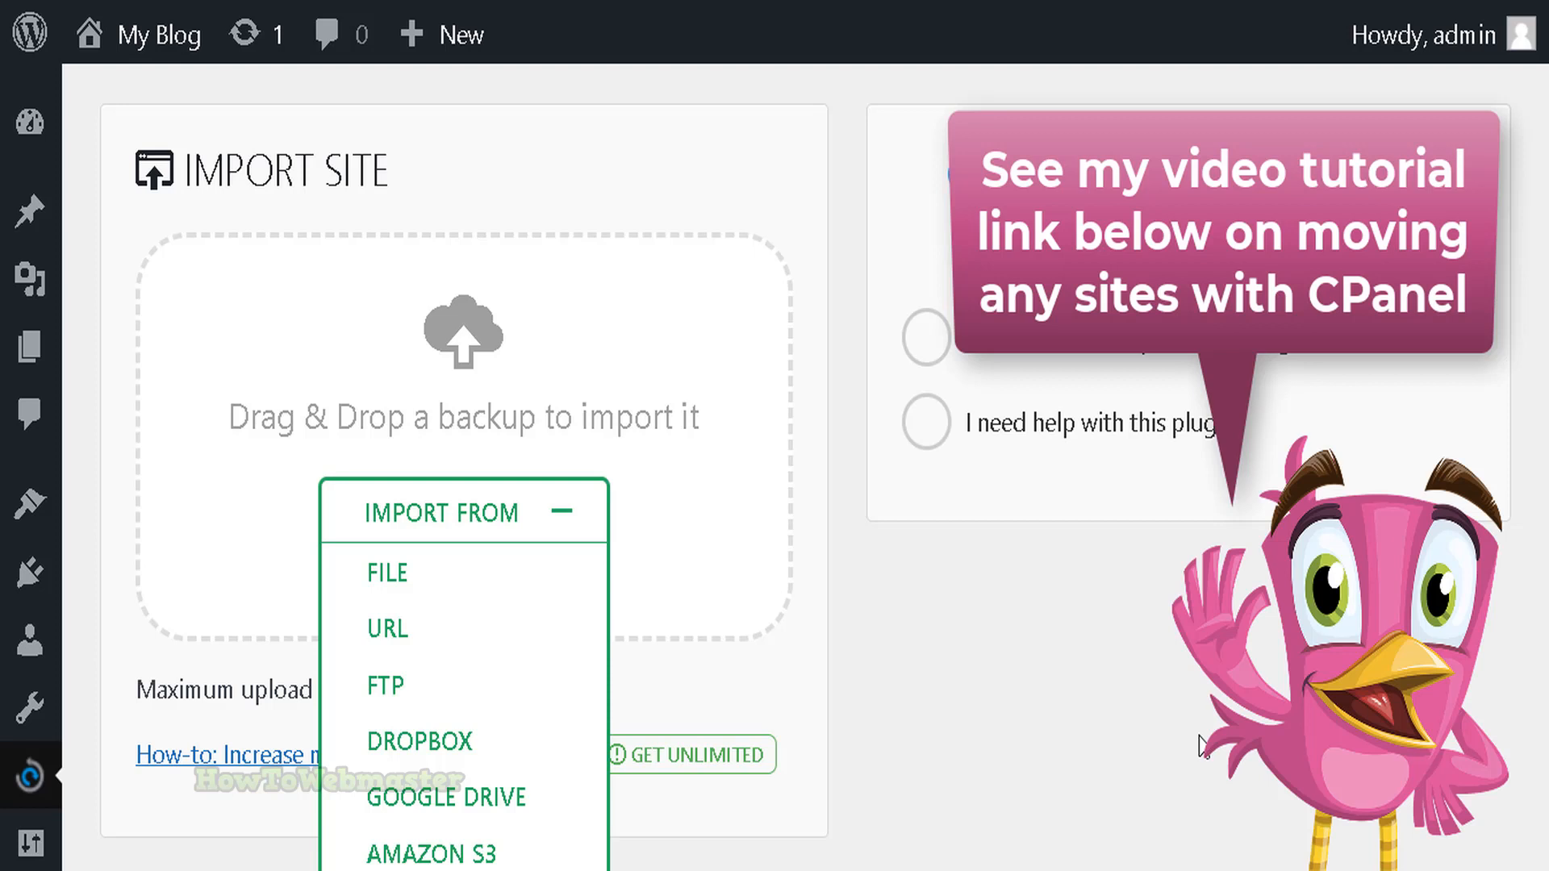
pyautogui.click(1200, 737)
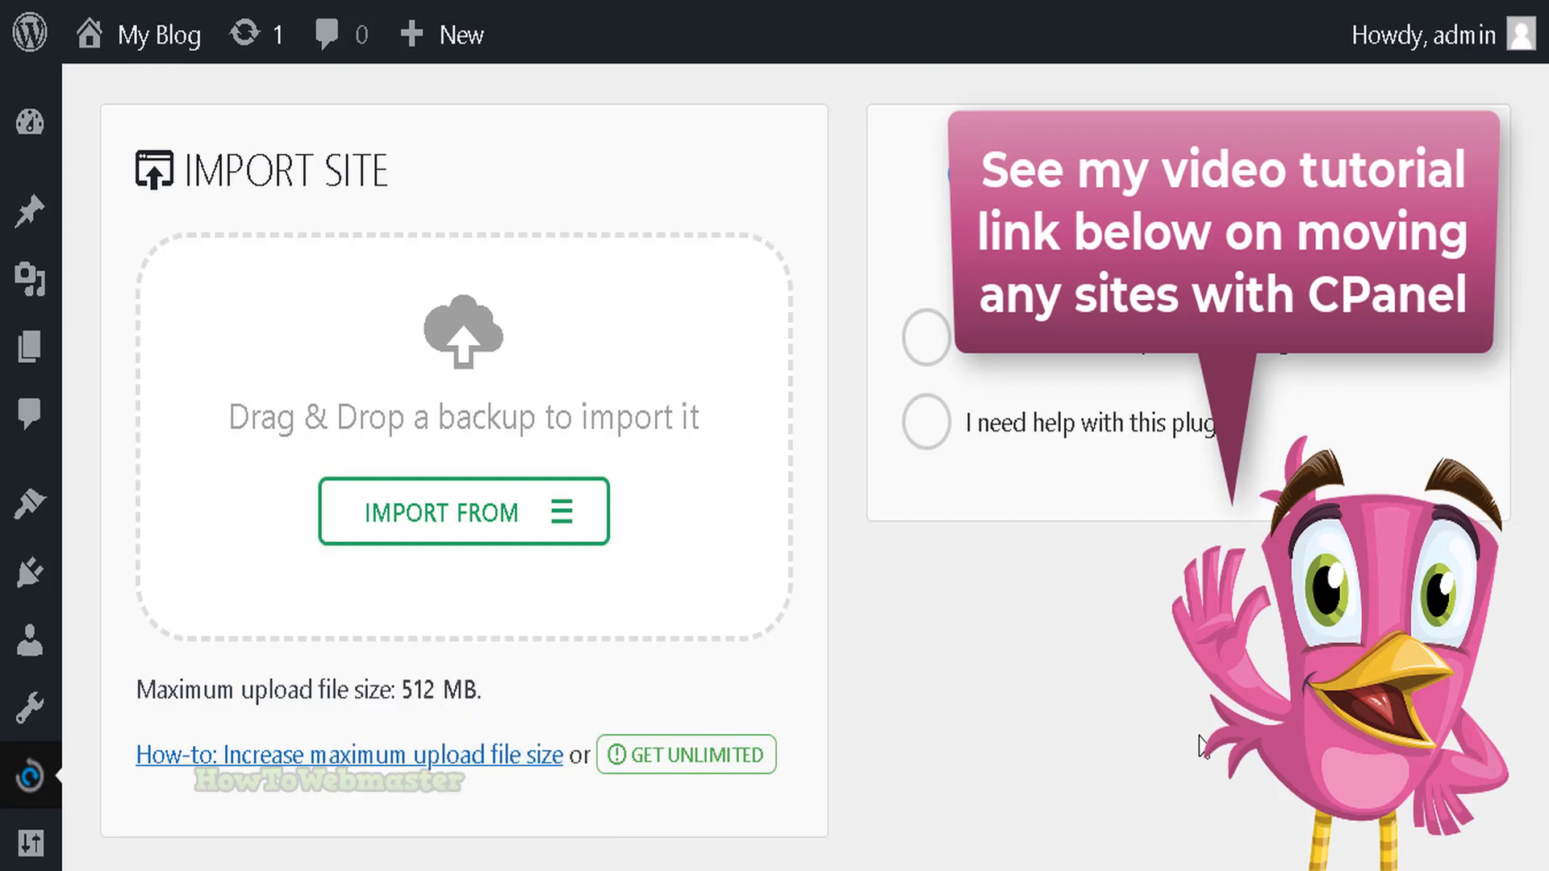